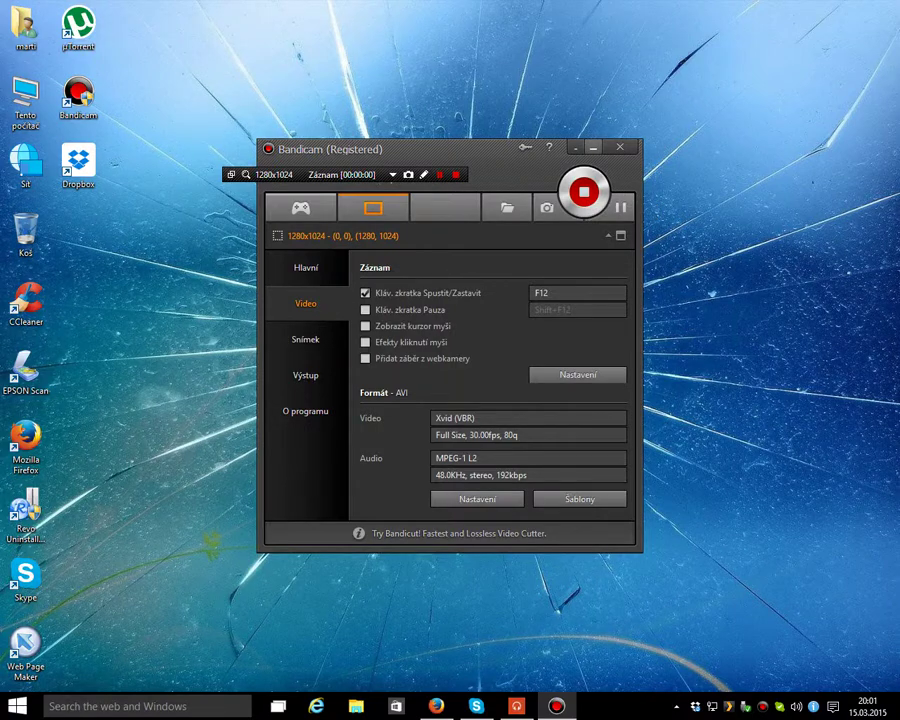
# Step: Start the recording, restore Hudba, and collapse then re-expand its navigation pane
pyautogui.press('F12')
pyautogui.click(516, 706)
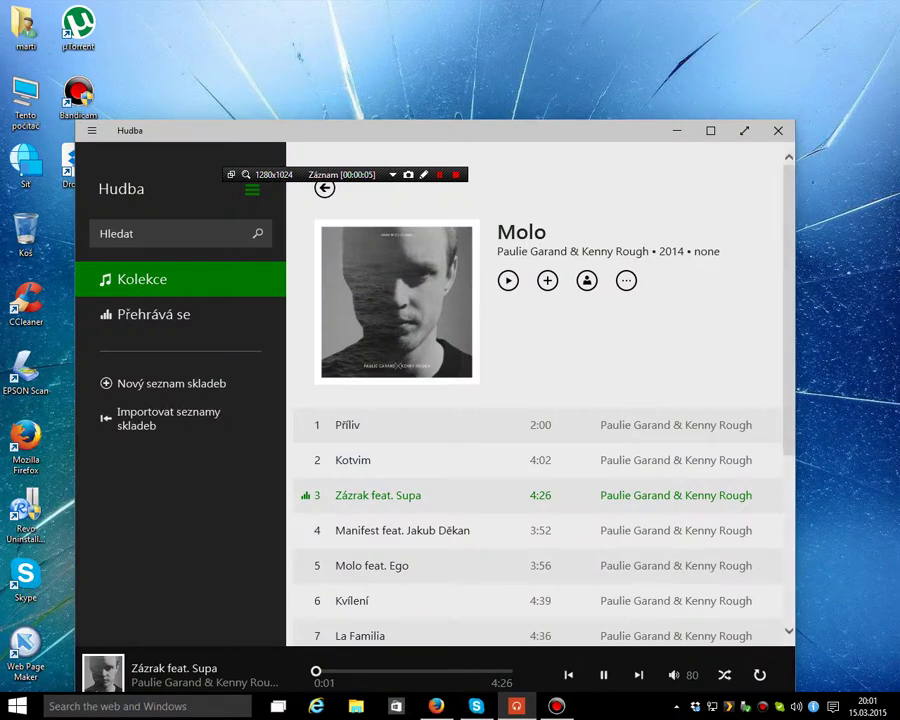
pyautogui.click(252, 190)
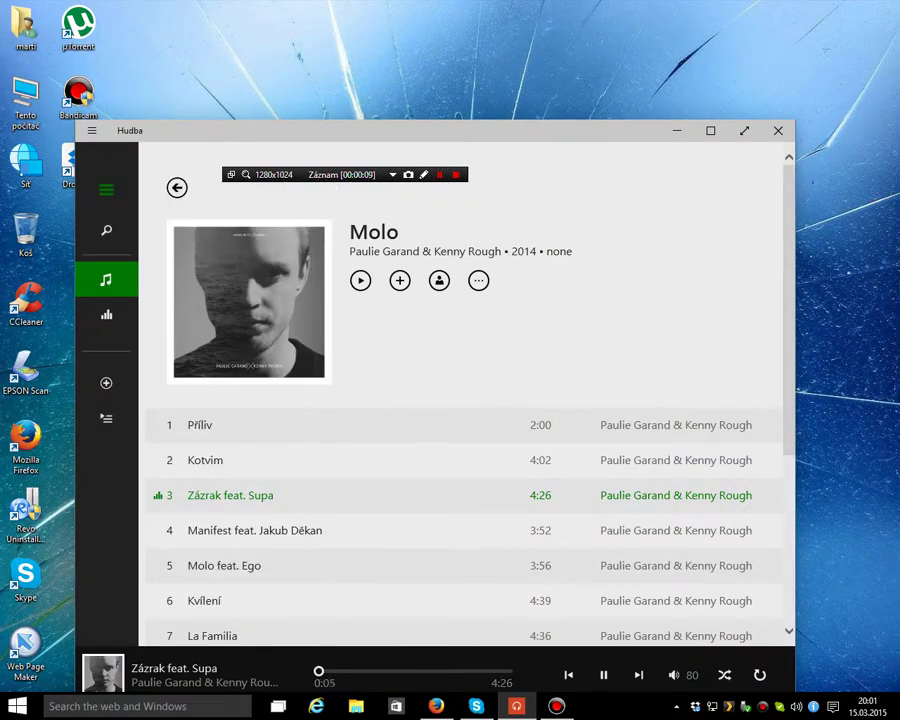
pyautogui.click(106, 190)
# Step: View Hudba's Předvolby and O produktu settings pages, then close the settings pane
pyautogui.click(91, 130)
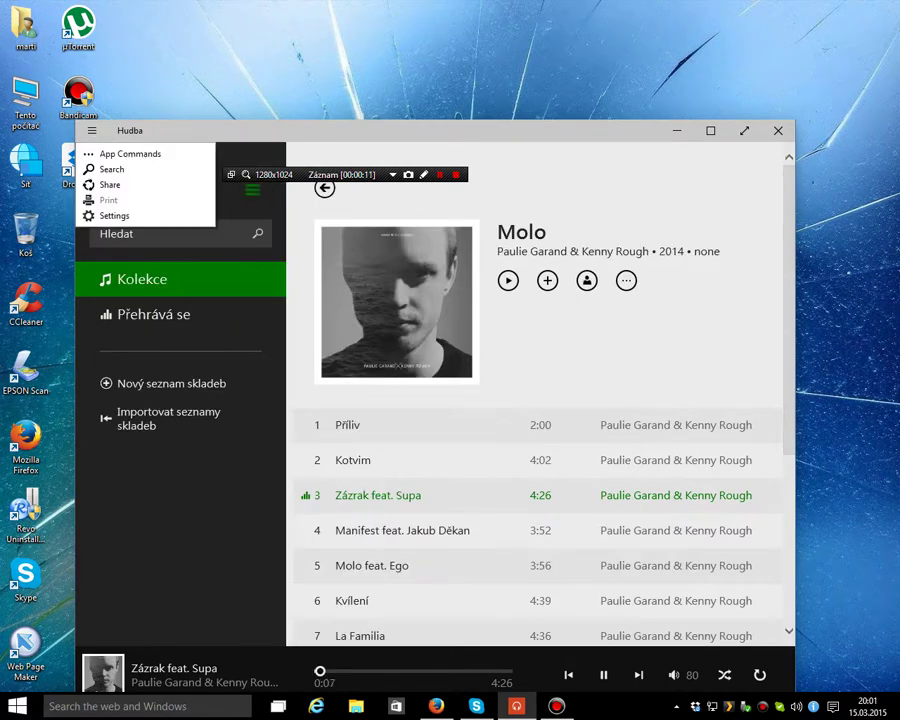
pyautogui.click(114, 215)
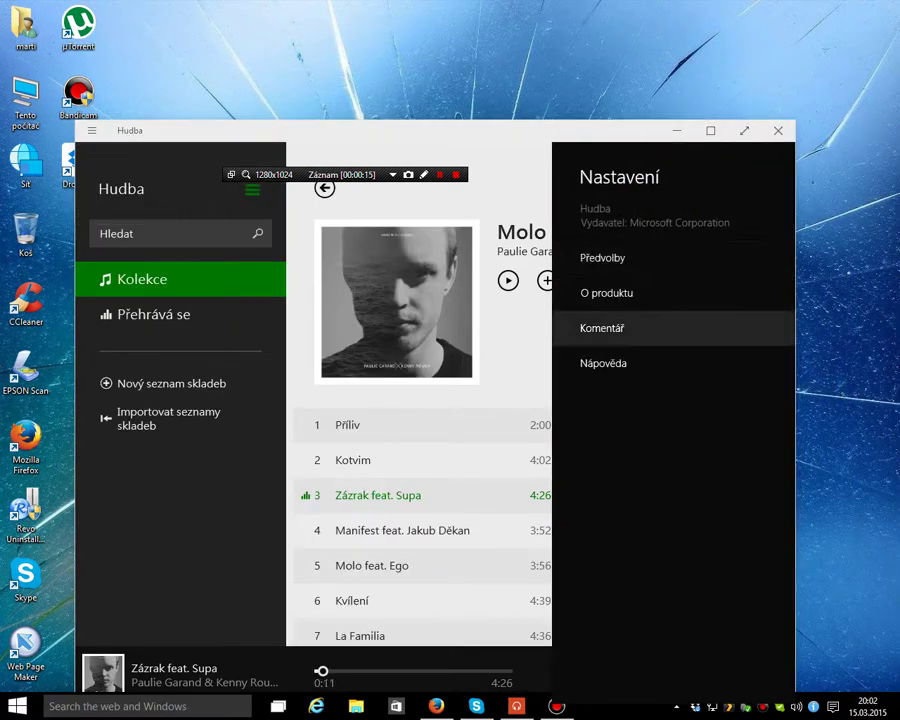
pyautogui.click(620, 257)
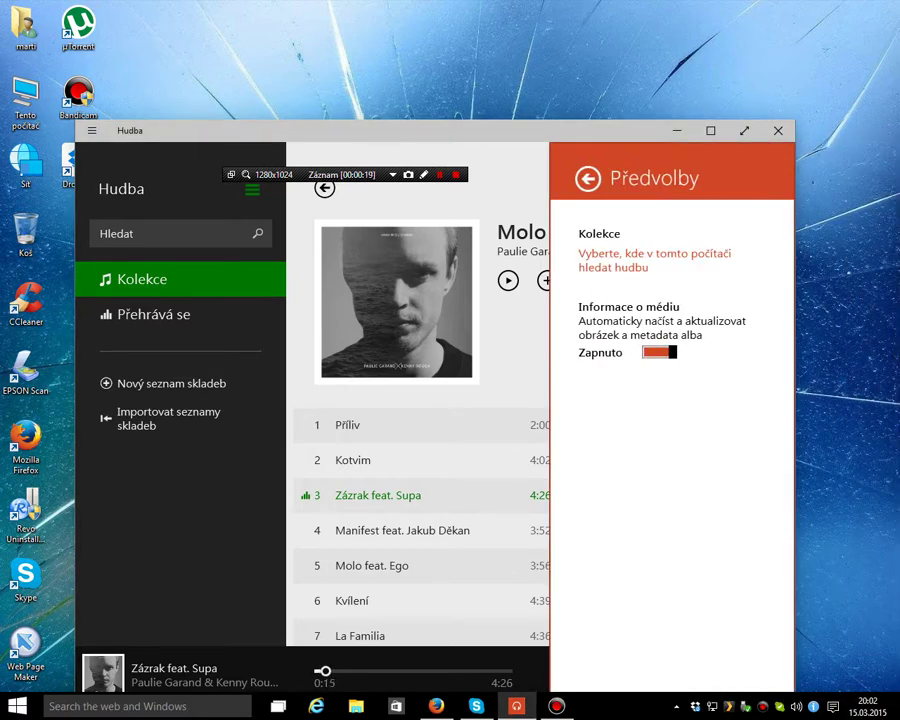
pyautogui.click(588, 178)
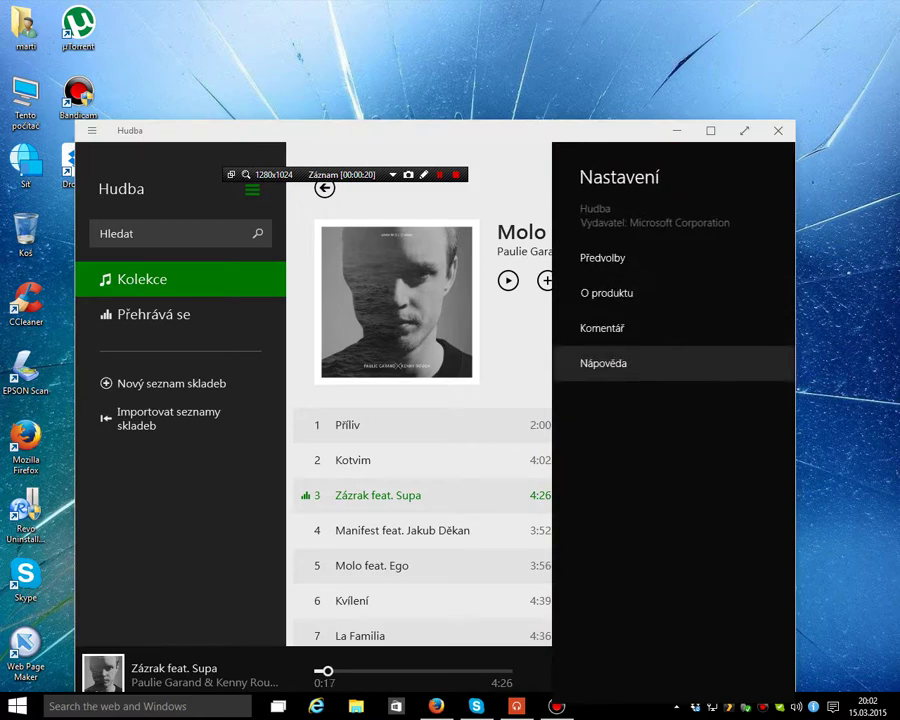
pyautogui.click(607, 292)
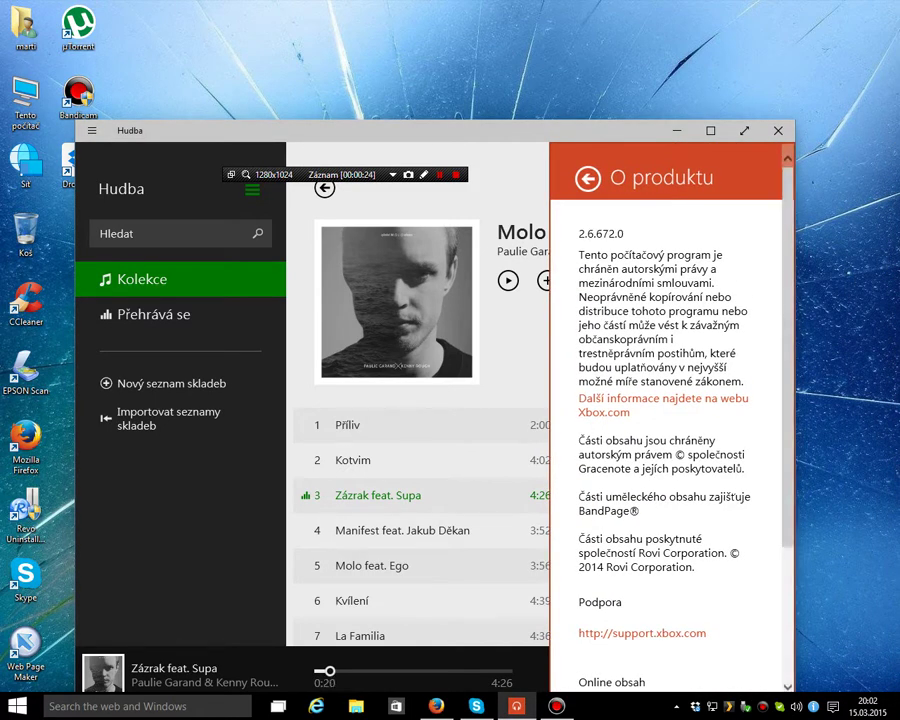
pyautogui.scroll(-3, 670, 400)
pyautogui.scroll(3, 670, 400)
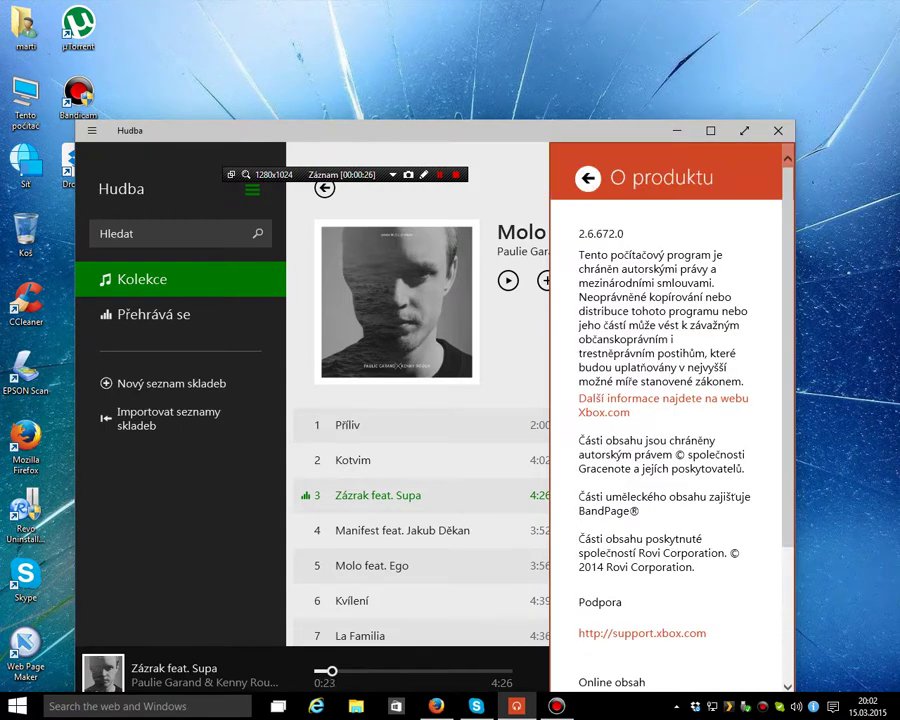
pyautogui.click(588, 178)
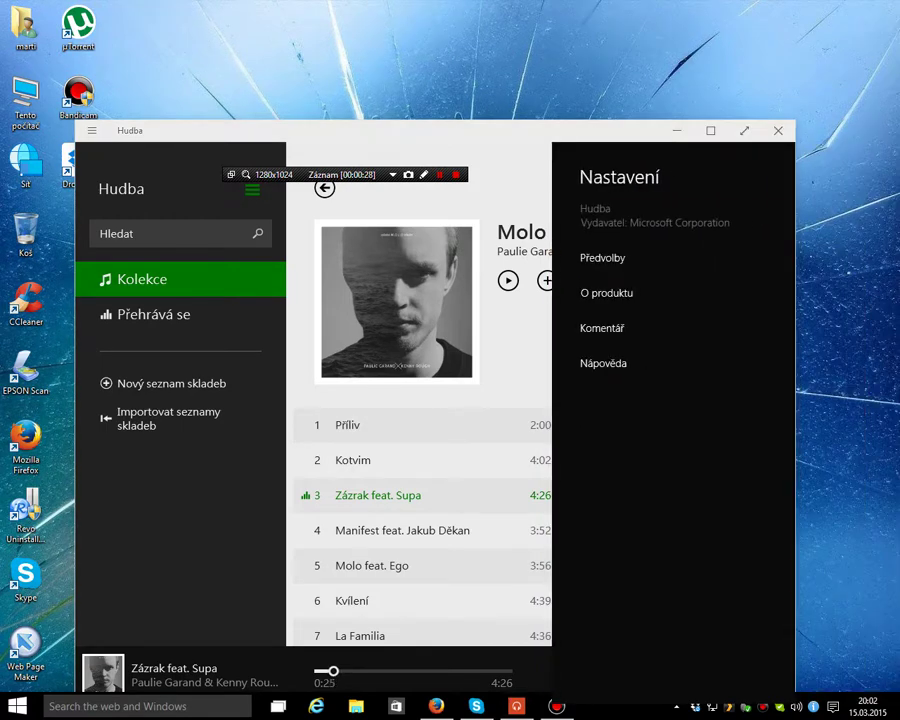
pyautogui.press('Escape')
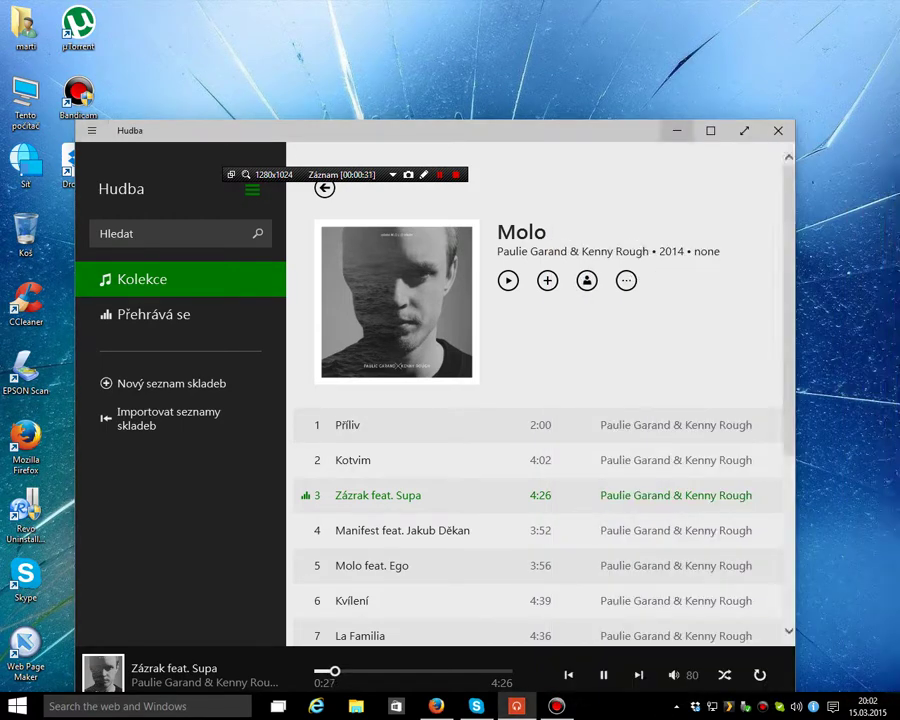
# Step: Minimize Hudba, visit Aukro from Firefox's Seznam page, go back, then show the desktop
pyautogui.click(676, 130)
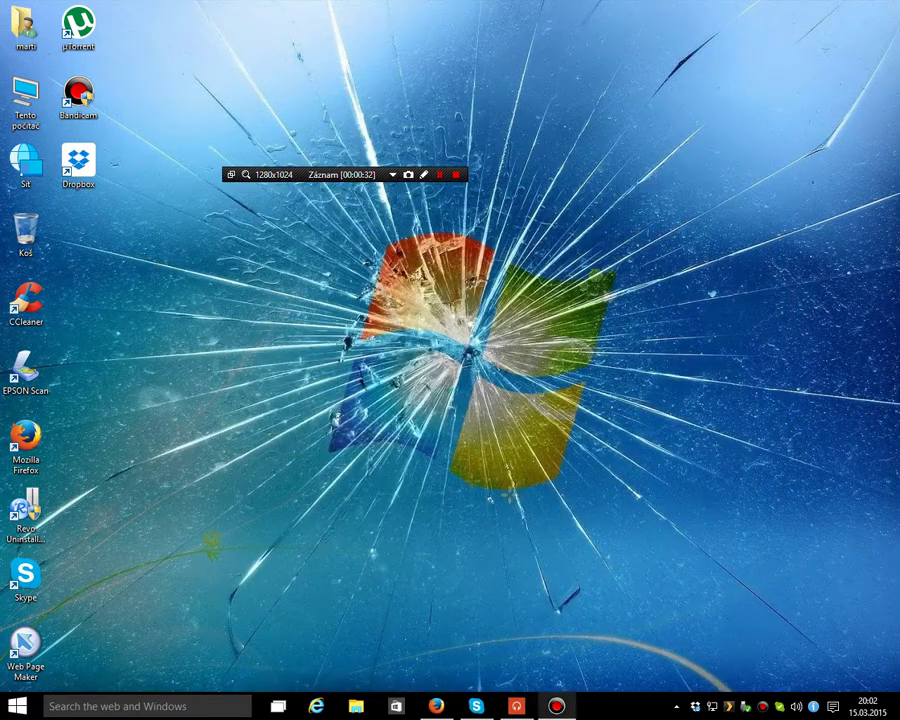
pyautogui.click(436, 706)
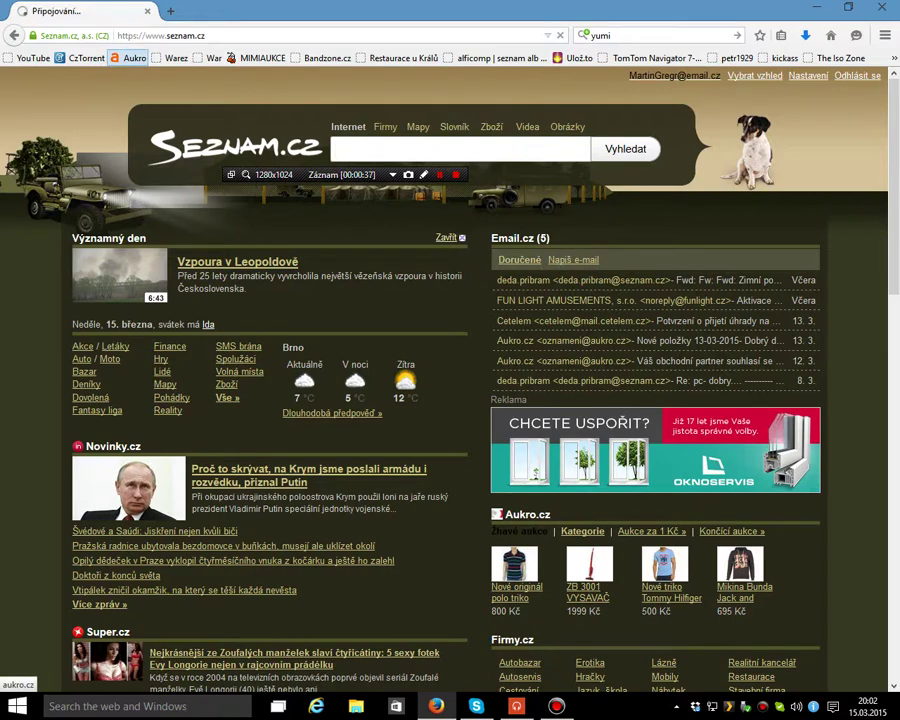
pyautogui.click(135, 58)
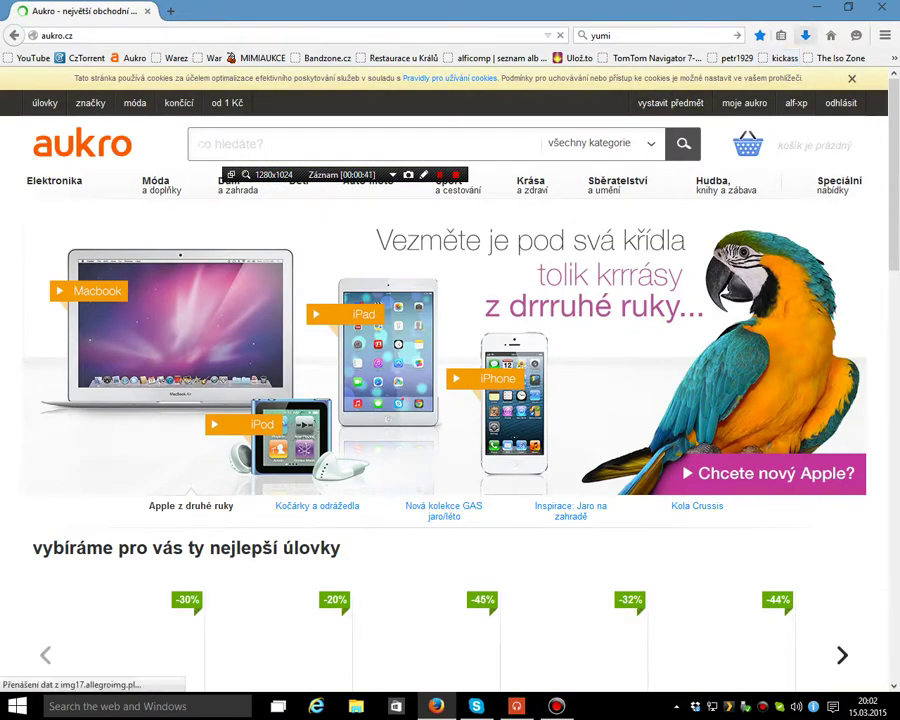
pyautogui.hotkey('alt', 'Left')
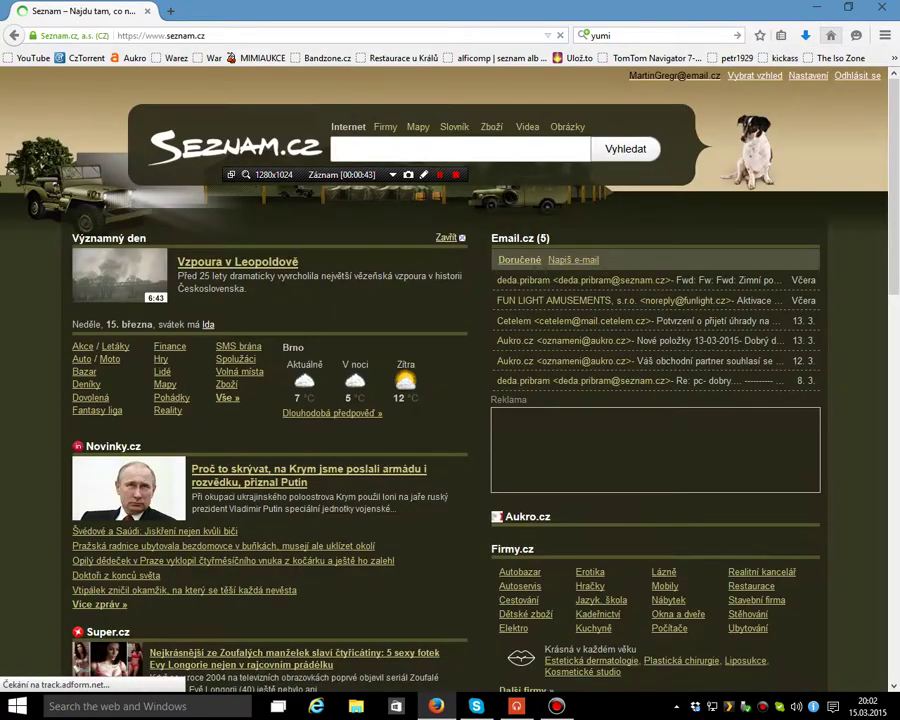
pyautogui.press('super+d')
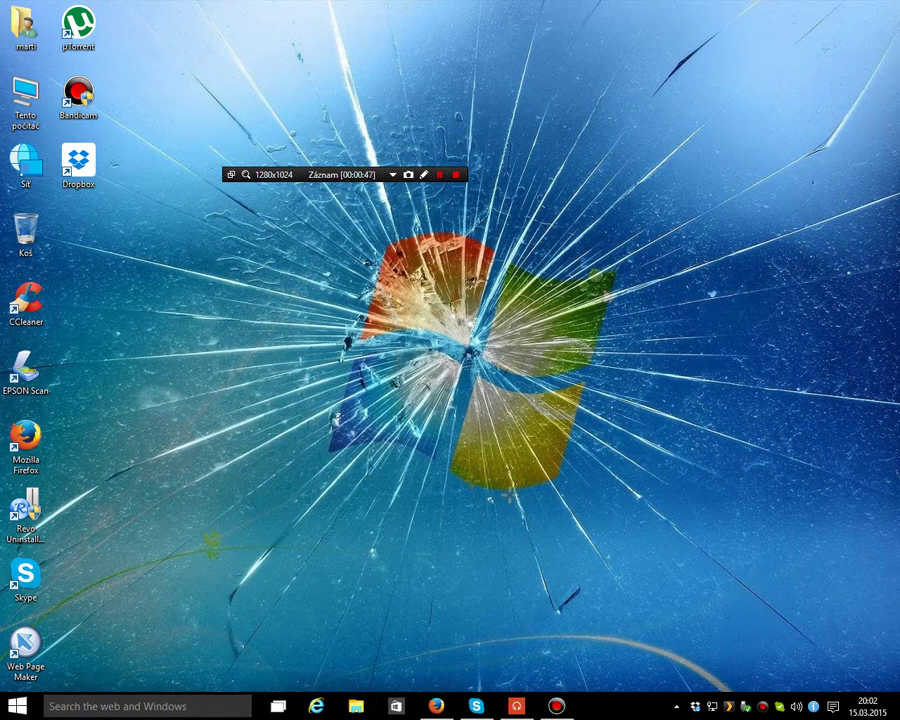
# Step: Open File Explorer on Rychlý přístup, move it up, and toggle Bandicam's 'Vždy v popředí' off and on
pyautogui.press('super+e')
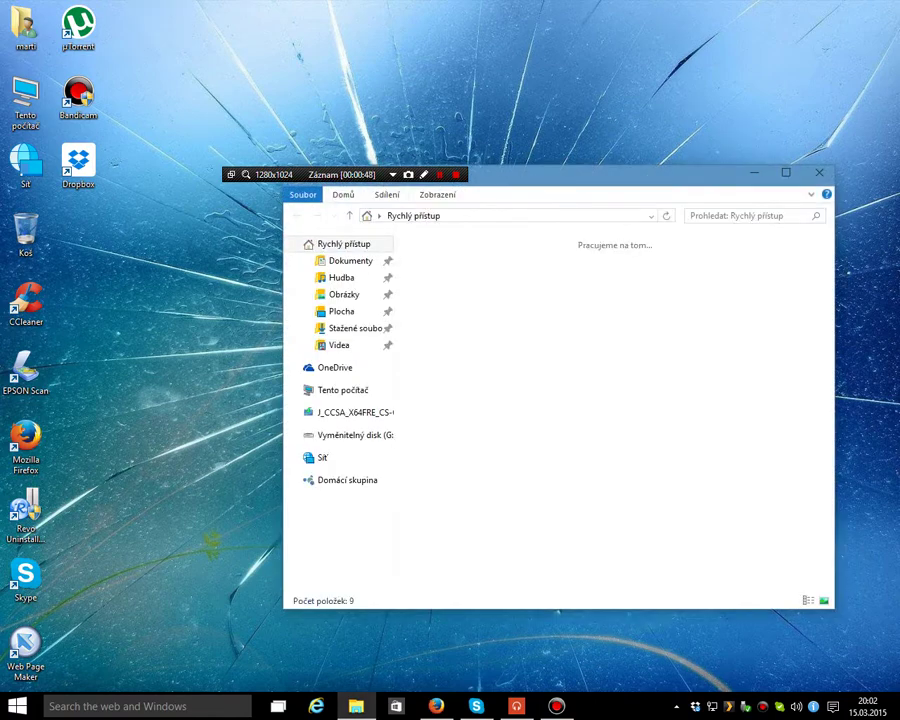
pyautogui.moveTo(231, 174); pyautogui.dragTo(460, 45)
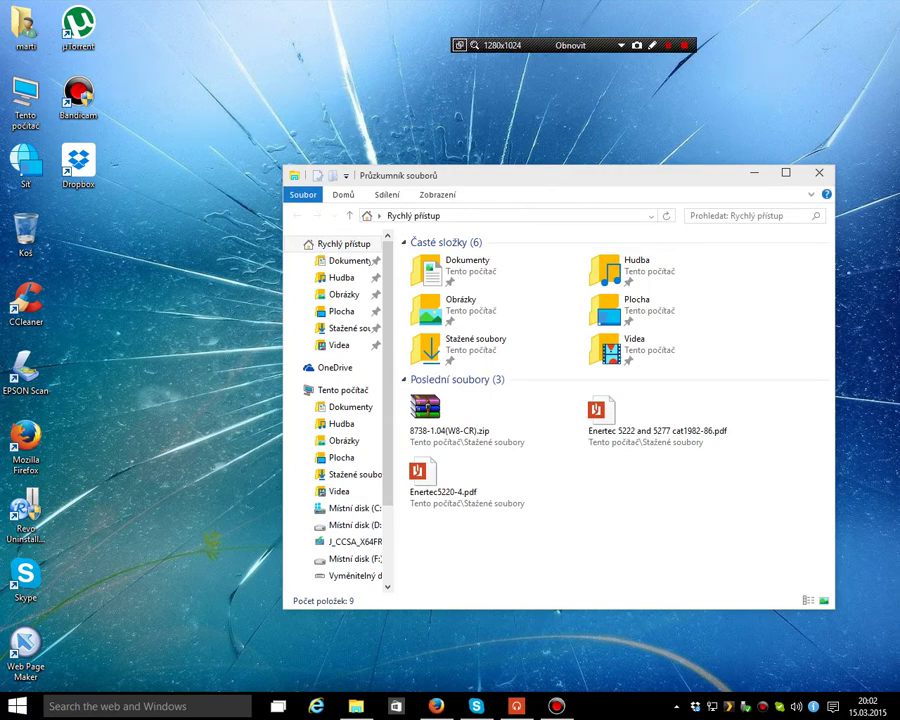
pyautogui.click(621, 45)
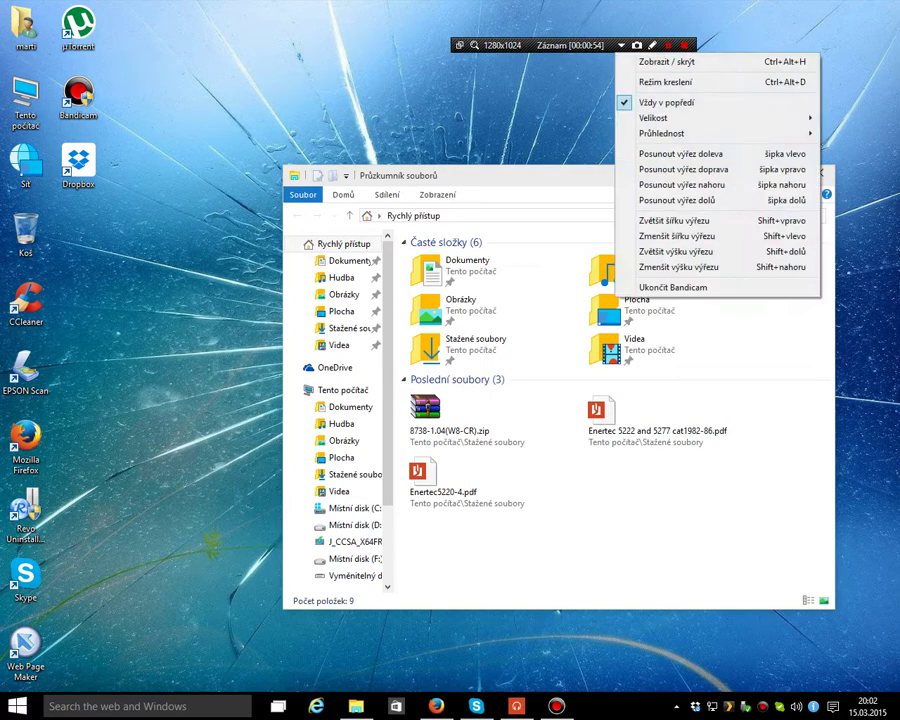
pyautogui.click(666, 102)
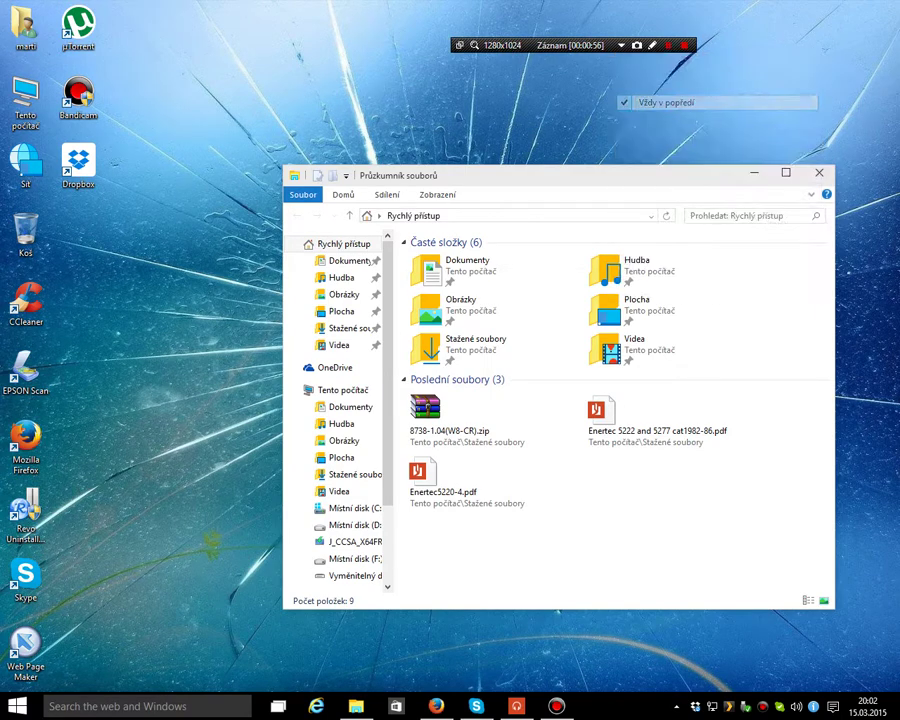
pyautogui.click(621, 45)
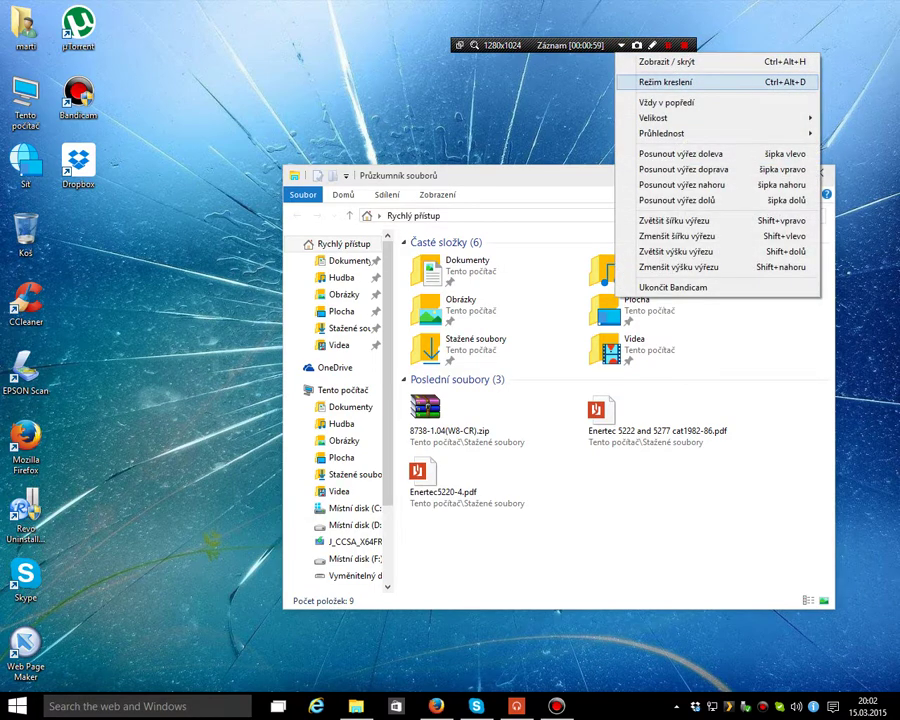
pyautogui.click(666, 102)
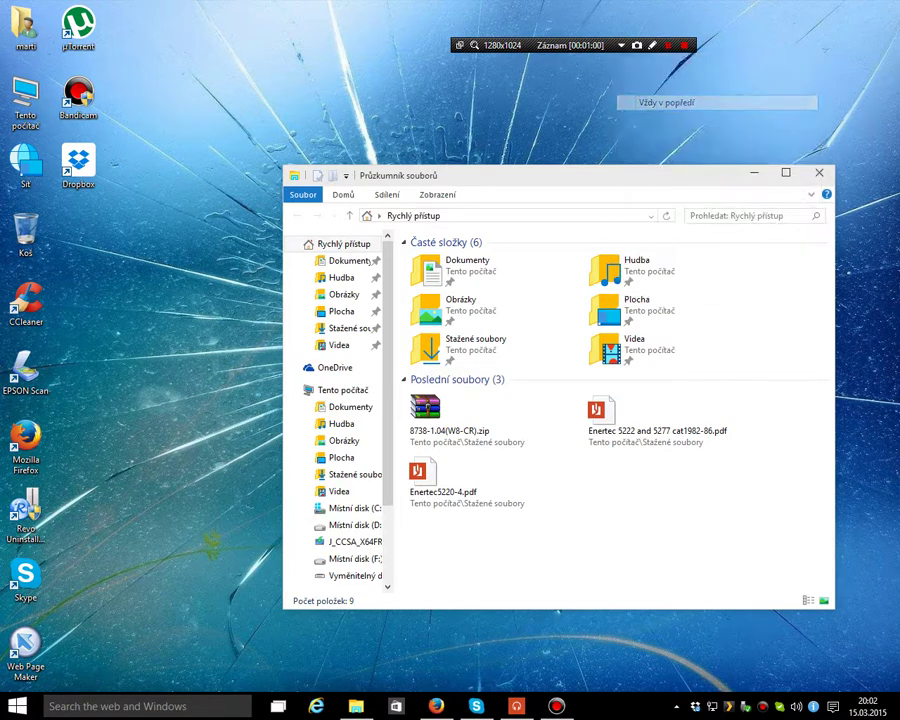
# Step: Move the Bandicam toolbar aside and hide it with 'Zobrazit / skrýt'
pyautogui.moveTo(540, 40); pyautogui.dragTo(688, 3)
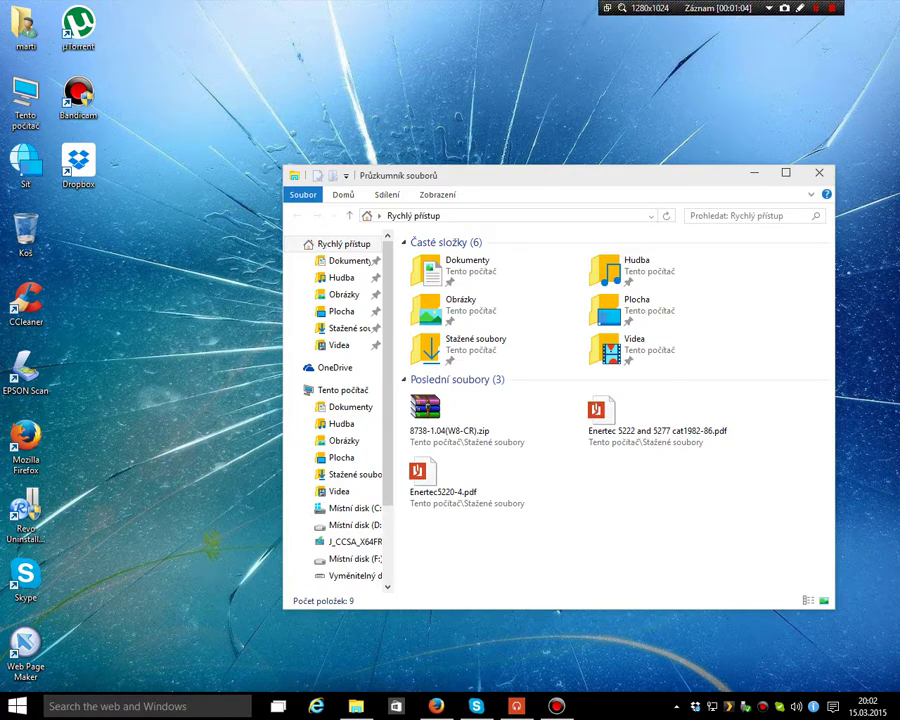
pyautogui.click(768, 11)
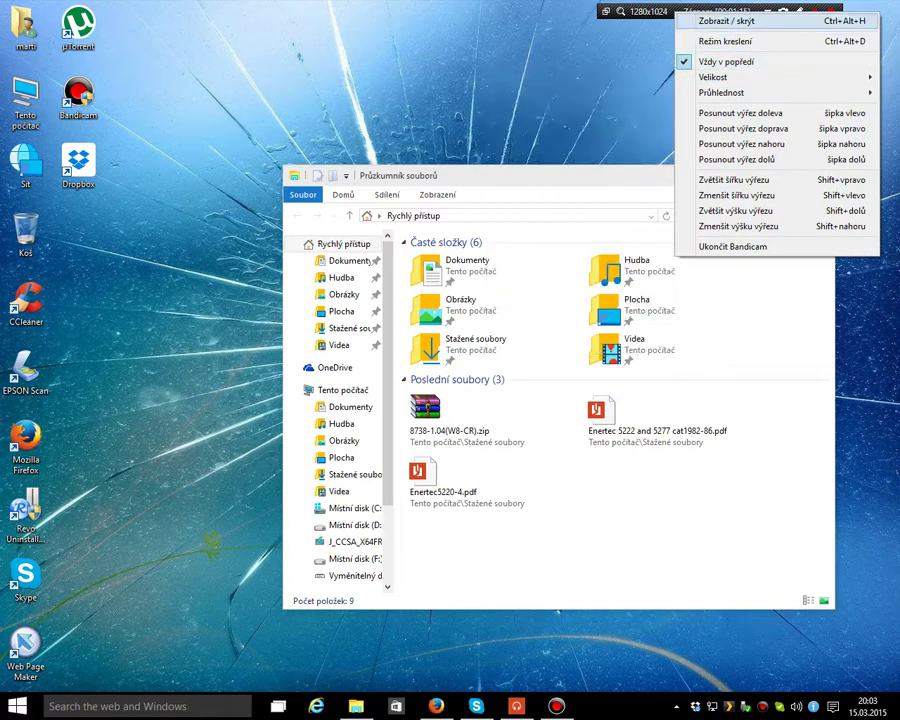
pyautogui.click(726, 20)
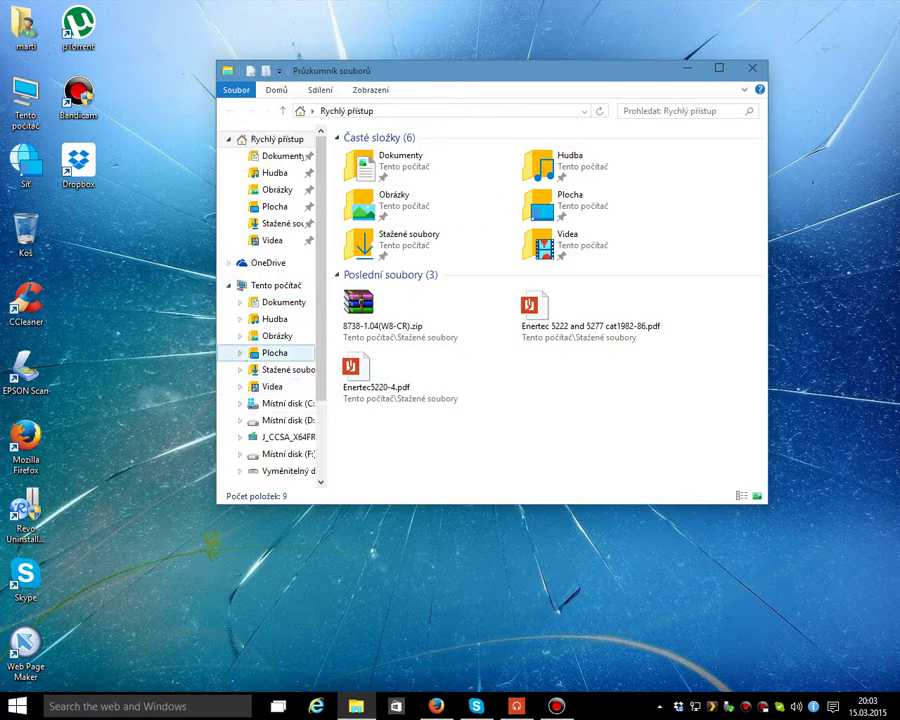
# Step: Browse Tento počítač, then the Stažené soubory folder listing 33 items
pyautogui.click(276, 285)
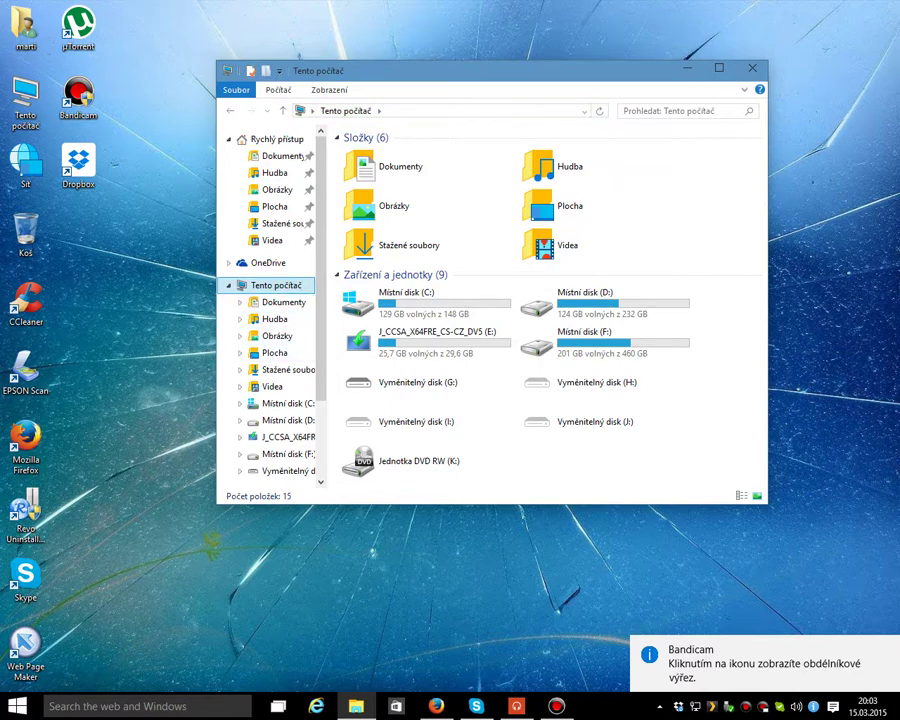
pyautogui.click(283, 223)
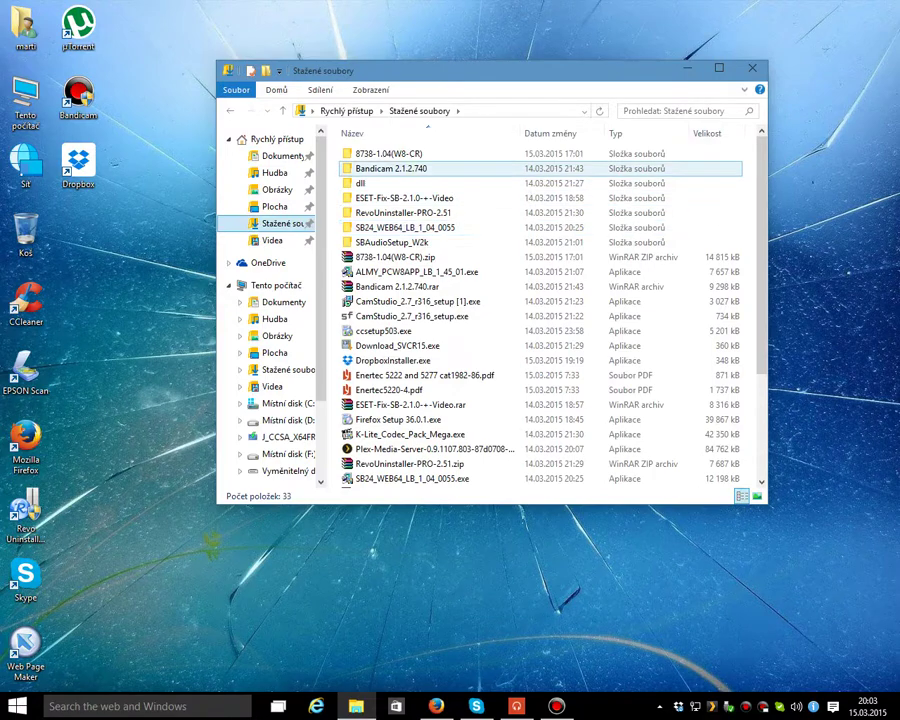
# Step: Close File Explorer, reopen and close it again, then launch the Store (Beta) app
pyautogui.click(752, 68)
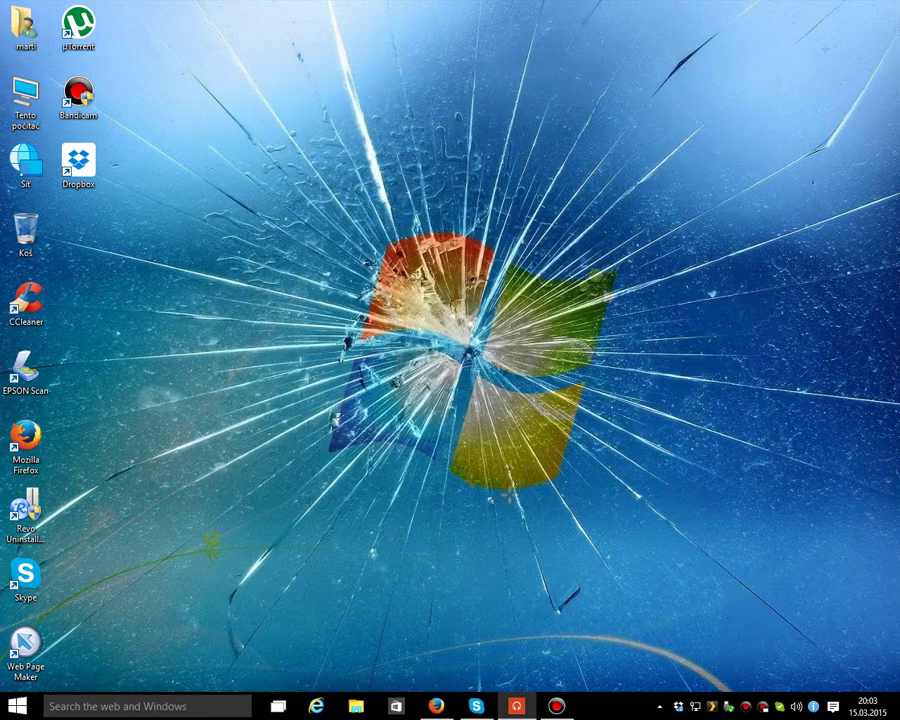
pyautogui.click(356, 706)
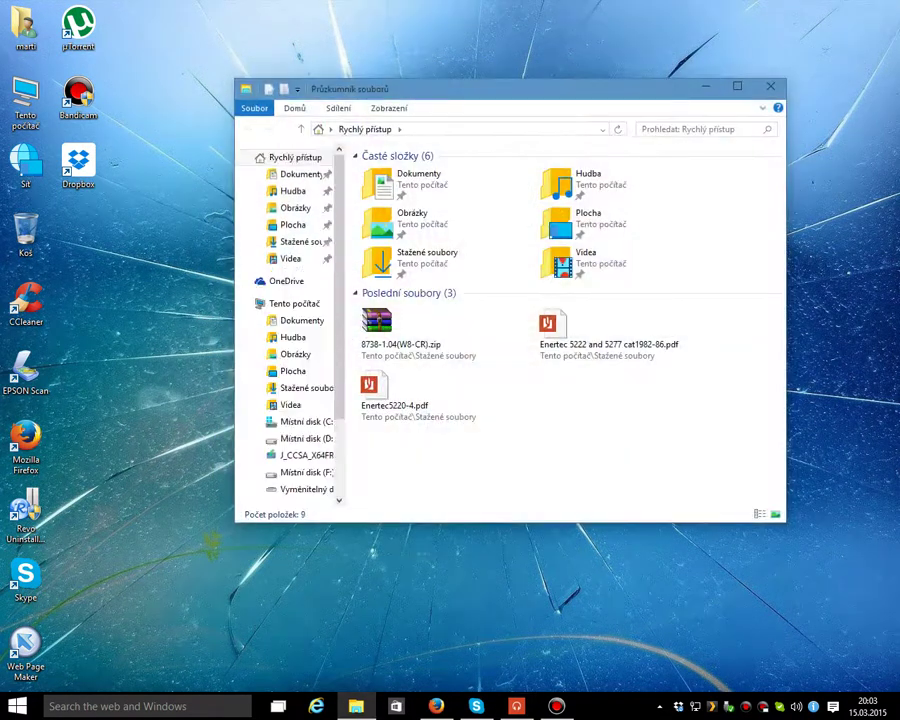
pyautogui.click(770, 87)
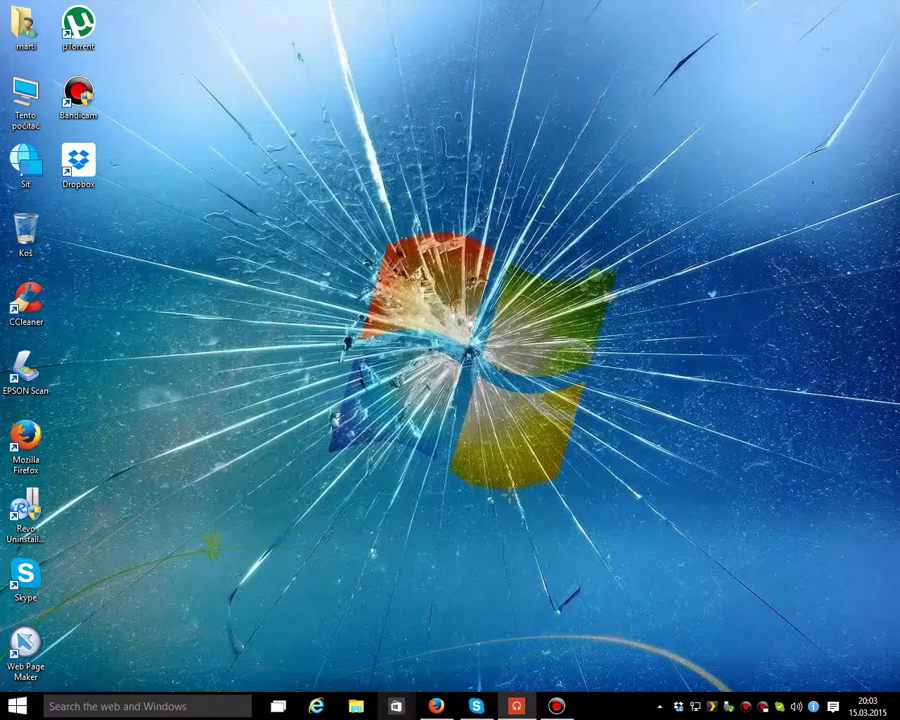
pyautogui.click(396, 706)
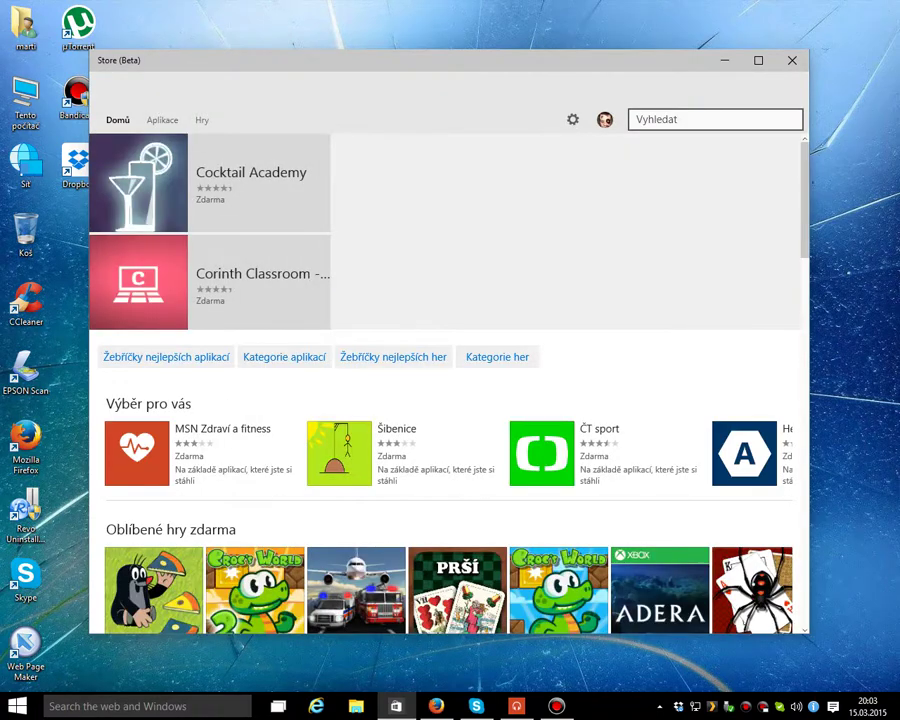
pyautogui.scroll(-5, 450, 400)
pyautogui.scroll(-5, 450, 400)
pyautogui.scroll(-3, 450, 400)
pyautogui.scroll(-3, 450, 400)
pyautogui.scroll(-3, 450, 400)
pyautogui.scroll(-3, 450, 400)
pyautogui.scroll(4, 450, 400)
pyautogui.scroll(4, 450, 400)
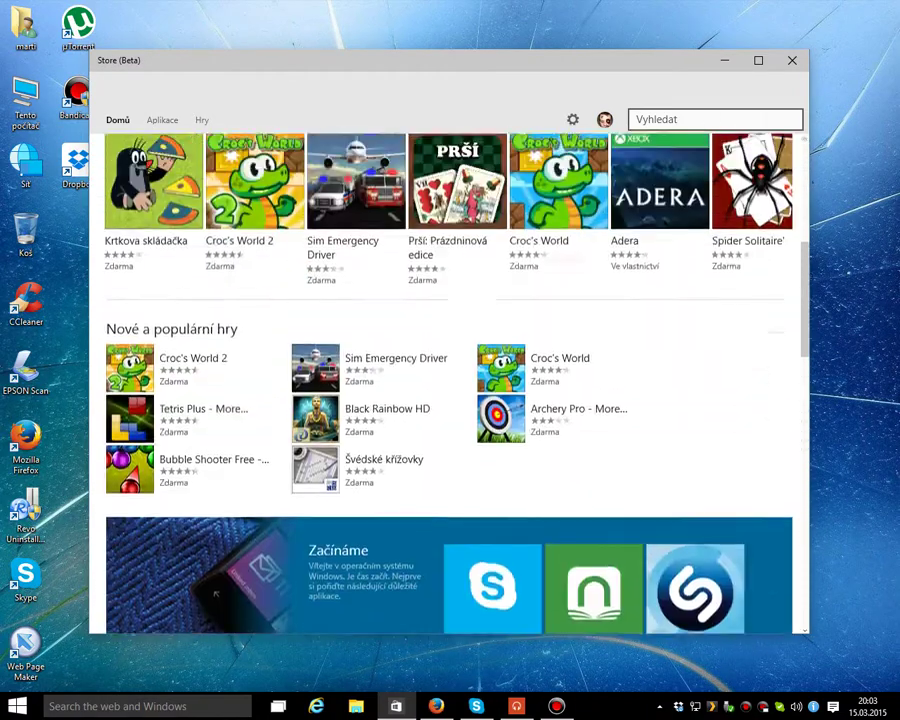
pyautogui.scroll(4, 450, 400)
pyautogui.scroll(2, 450, 400)
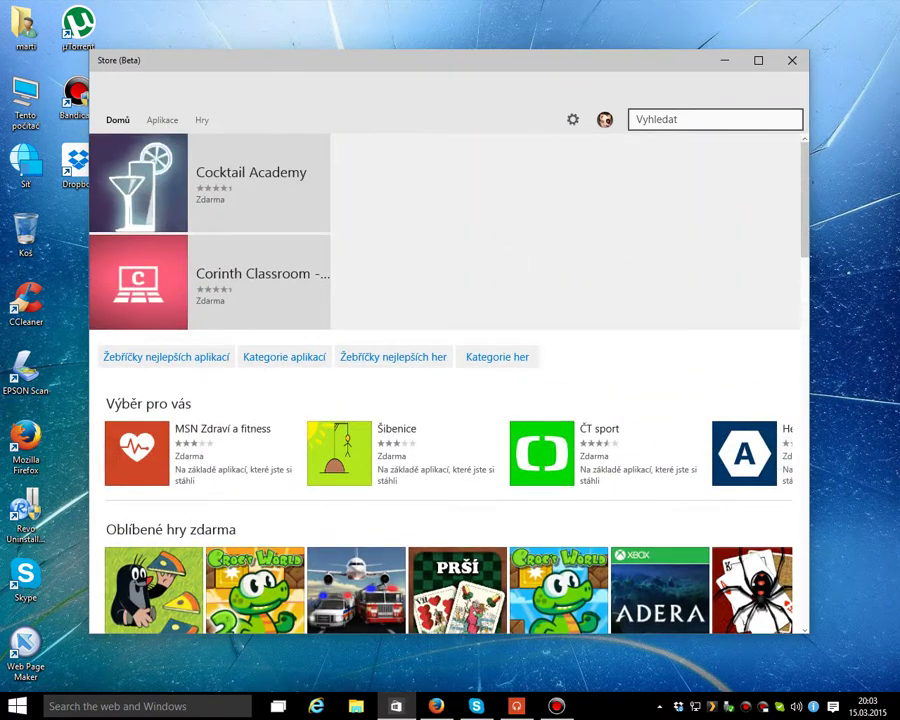
pyautogui.click(792, 60)
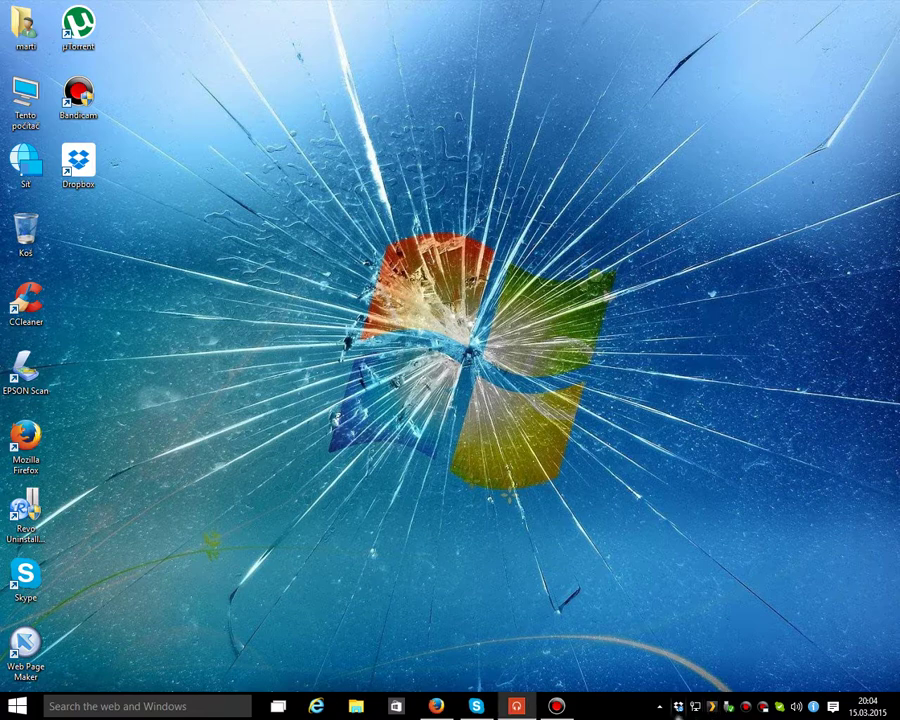
pyautogui.click(660, 707)
pyautogui.click(660, 707)
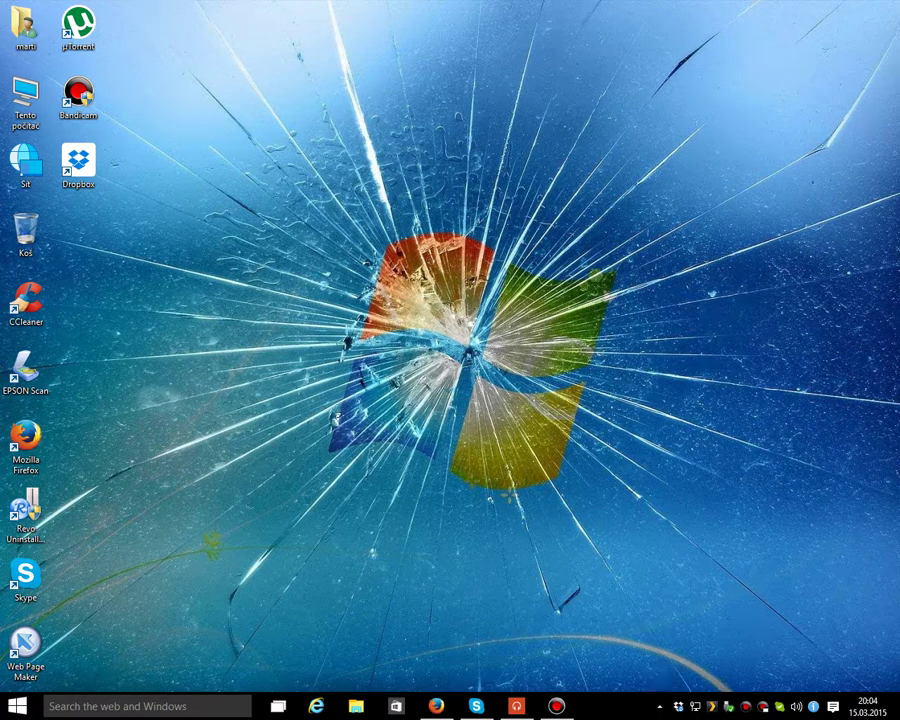
pyautogui.click(833, 707)
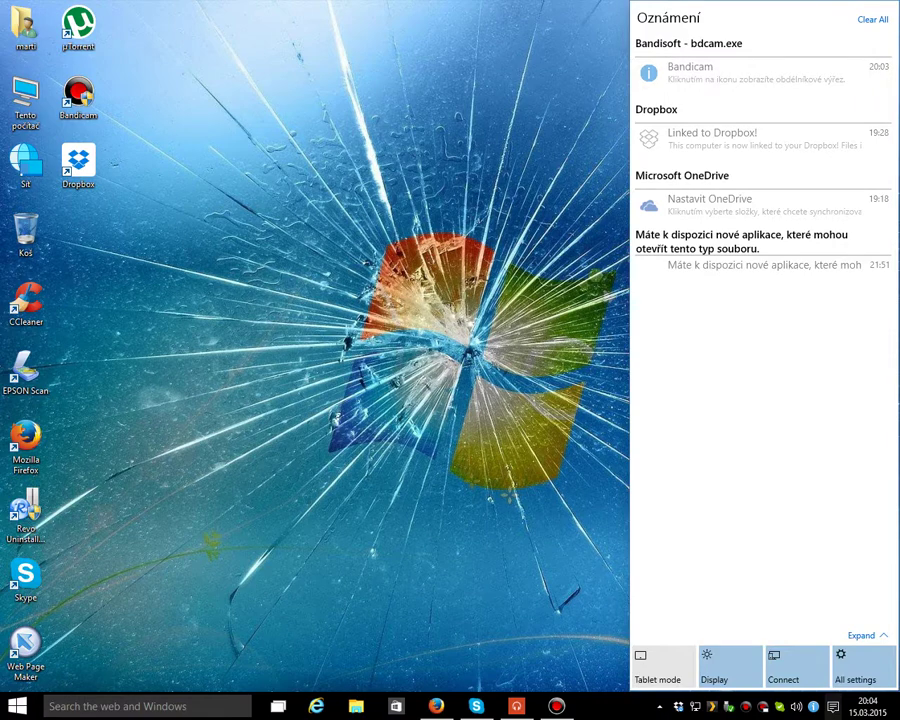
# Step: Open the Start menu and toggle it to full screen and back
pyautogui.click(17, 706)
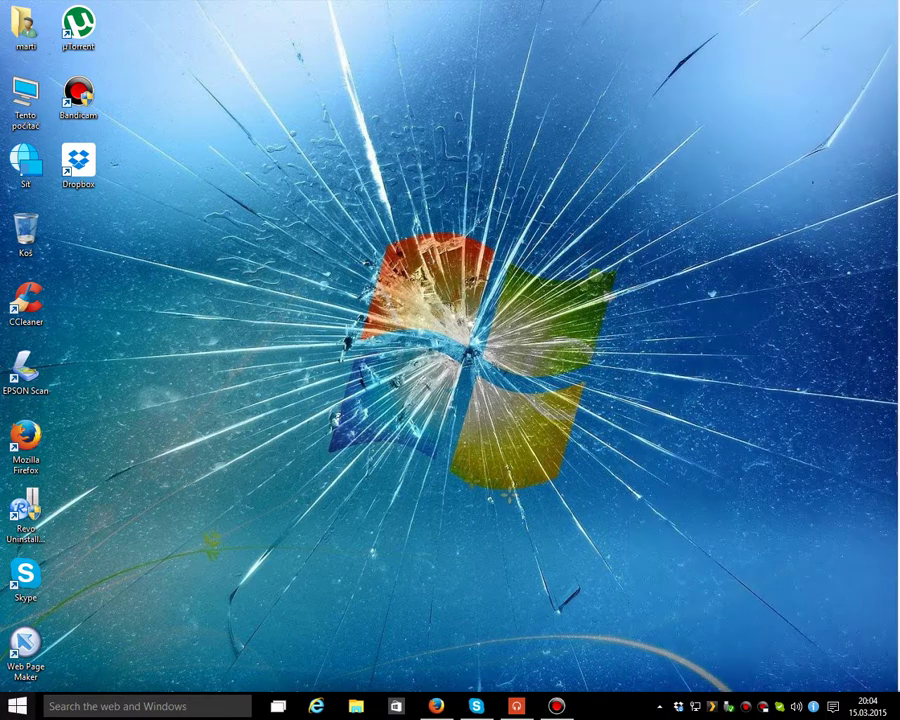
pyautogui.click(17, 706)
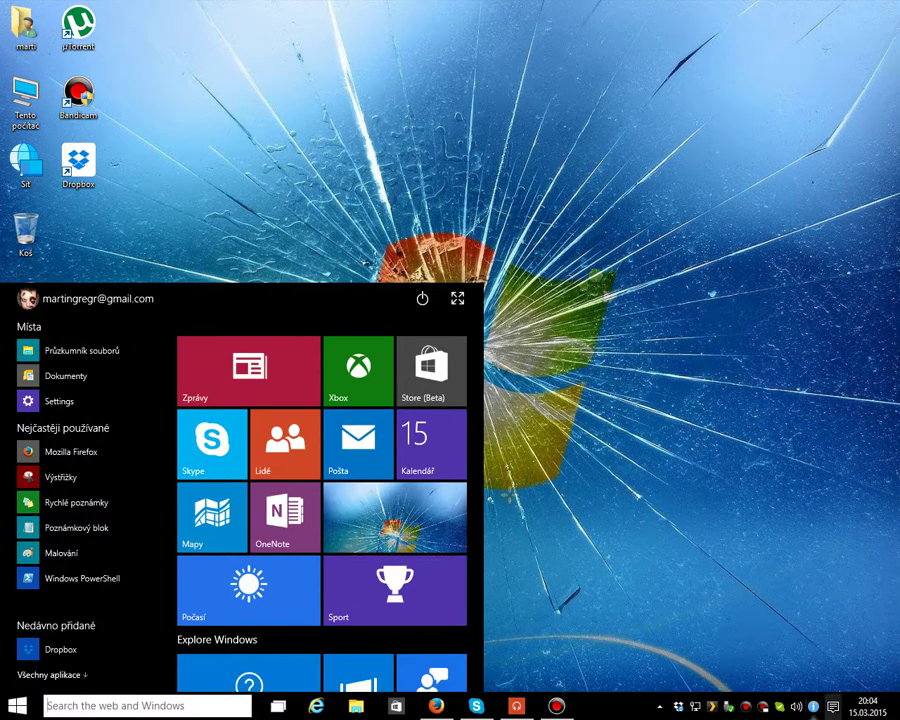
pyautogui.click(833, 706)
pyautogui.click(457, 298)
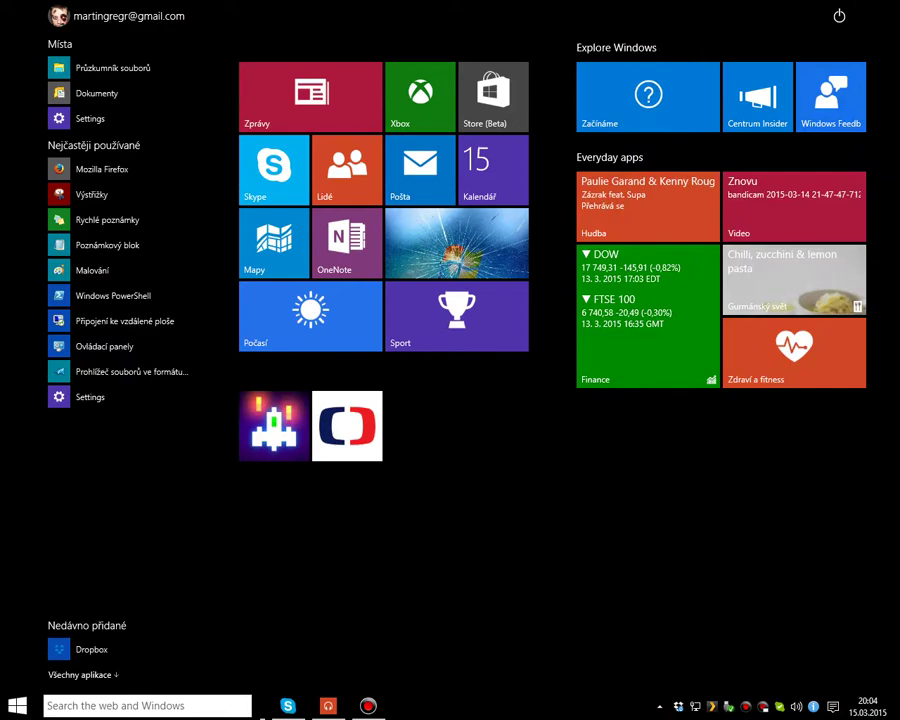
pyautogui.click(833, 706)
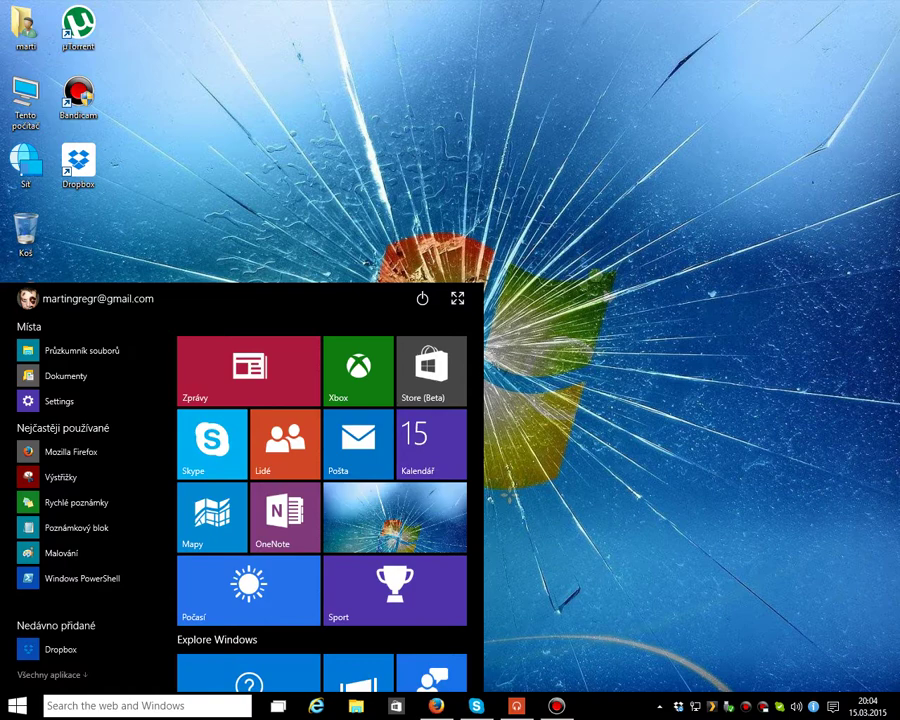
# Step: Browse the All apps list, close Start, and open Action Center
pyautogui.click(52, 675)
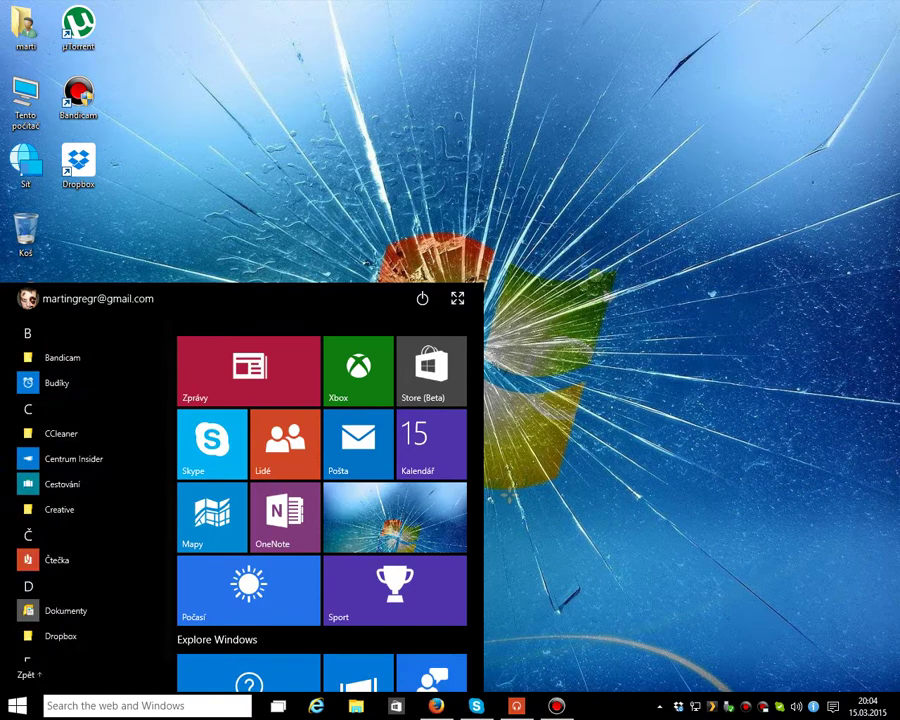
pyautogui.scroll(-3, 70, 480)
pyautogui.scroll(-3, 70, 480)
pyautogui.scroll(-3, 70, 480)
pyautogui.scroll(-3, 70, 480)
pyautogui.scroll(-3, 70, 480)
pyautogui.scroll(-3, 70, 480)
pyautogui.scroll(-3, 70, 480)
pyautogui.scroll(-3, 70, 480)
pyautogui.scroll(4, 70, 480)
pyautogui.scroll(4, 70, 480)
pyautogui.scroll(4, 70, 480)
pyautogui.scroll(2, 70, 480)
pyautogui.scroll(-3, 320, 480)
pyautogui.scroll(-3, 320, 480)
pyautogui.scroll(-1, 320, 480)
pyautogui.scroll(3, 320, 480)
pyautogui.scroll(3, 320, 480)
pyautogui.press('super')
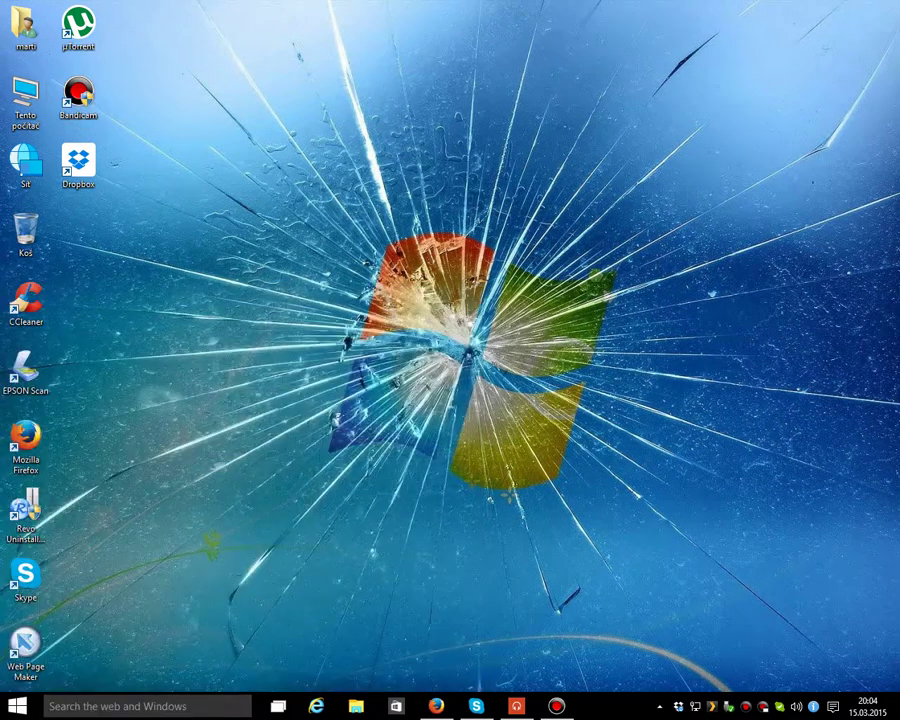
pyautogui.press('super+a')
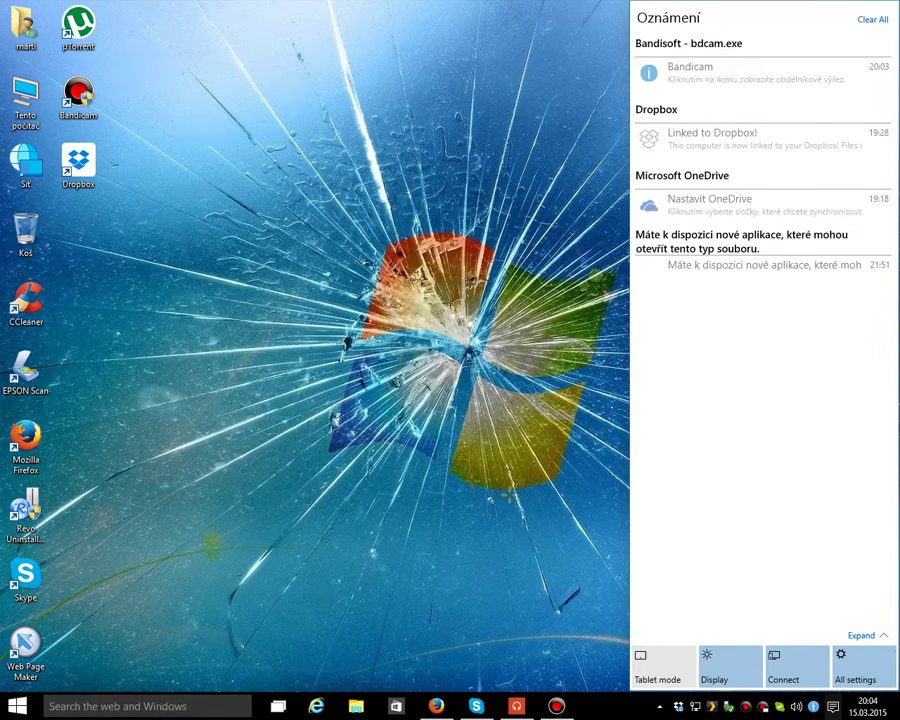
# Step: Open All settings, browse Systém pages such as Cortana a hledání, then go back and close Settings
pyautogui.click(855, 665)
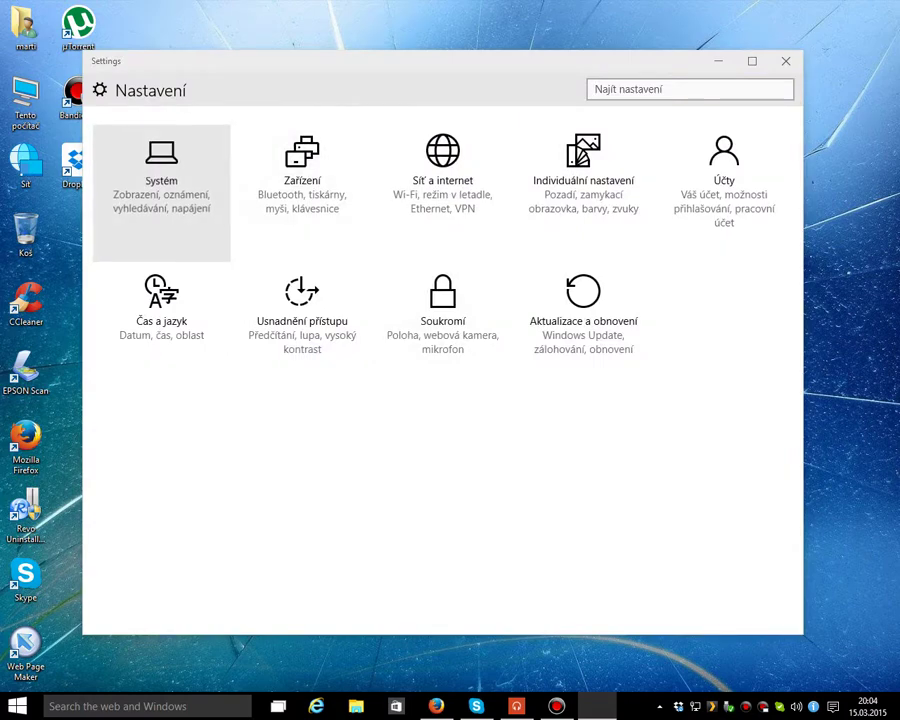
pyautogui.click(161, 190)
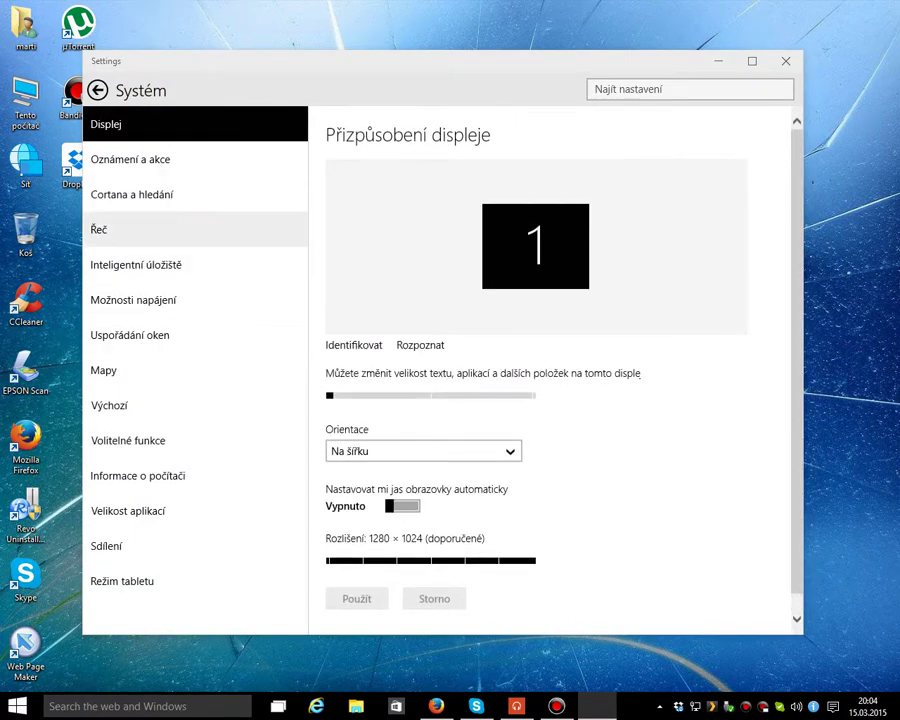
pyautogui.click(132, 194)
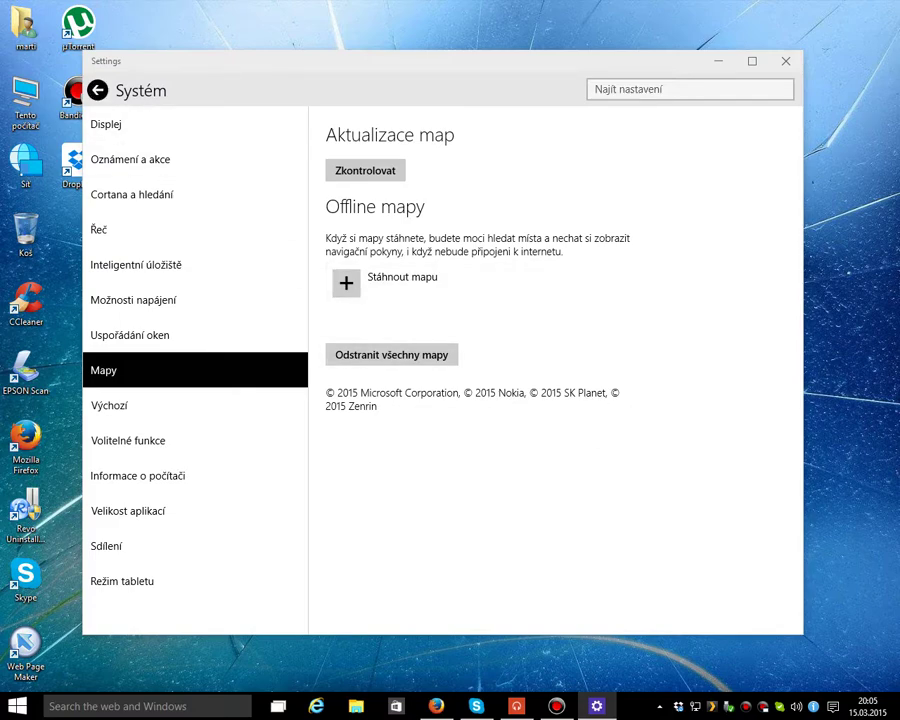
pyautogui.click(97, 90)
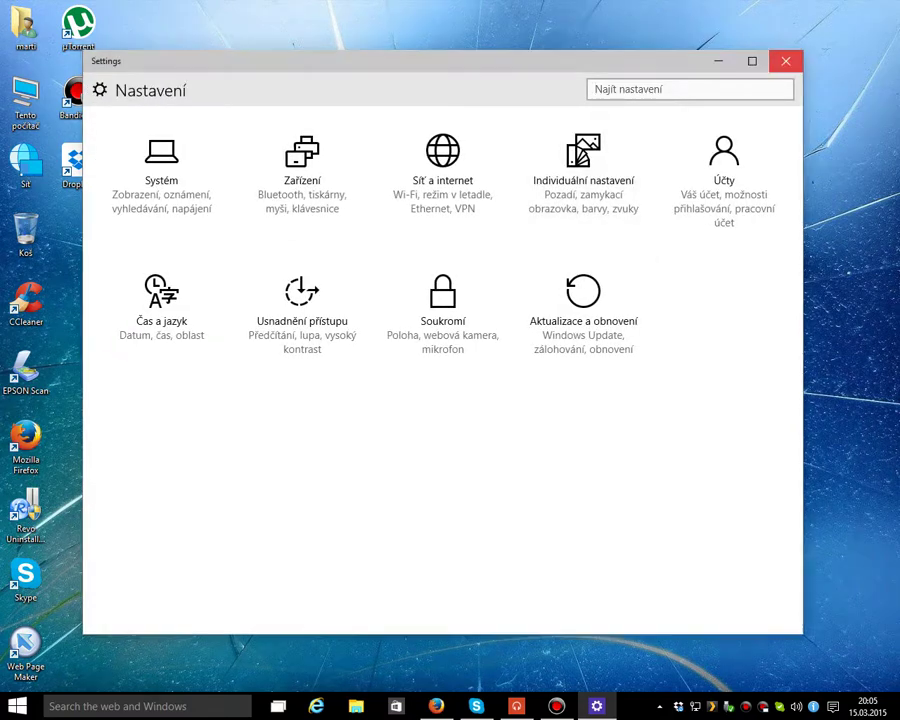
pyautogui.click(786, 61)
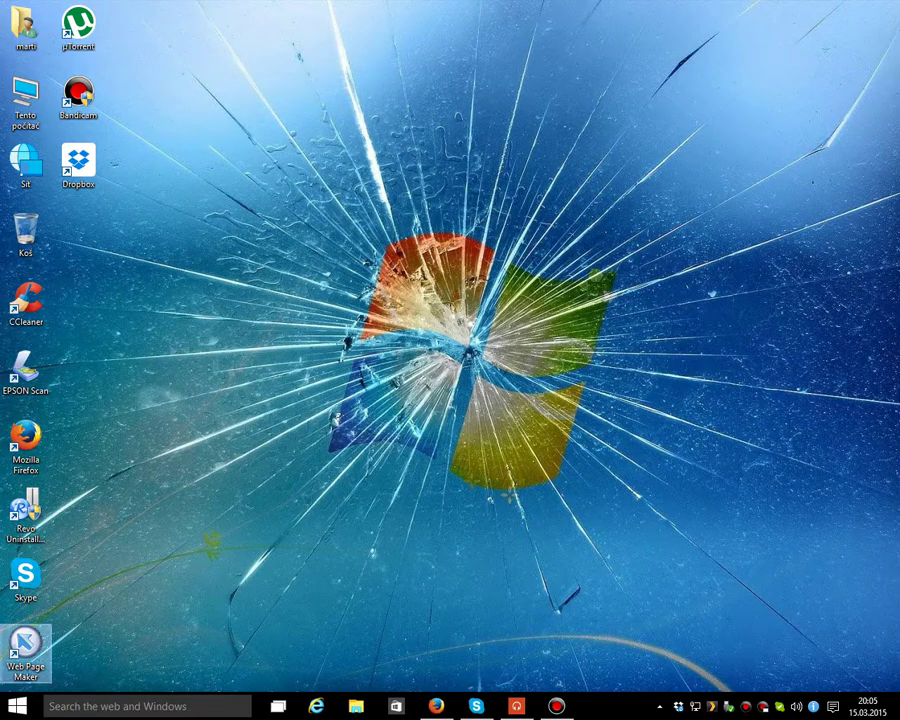
# Step: Search 'ovládací panely' from Start and open Control Panel
pyautogui.press('super')
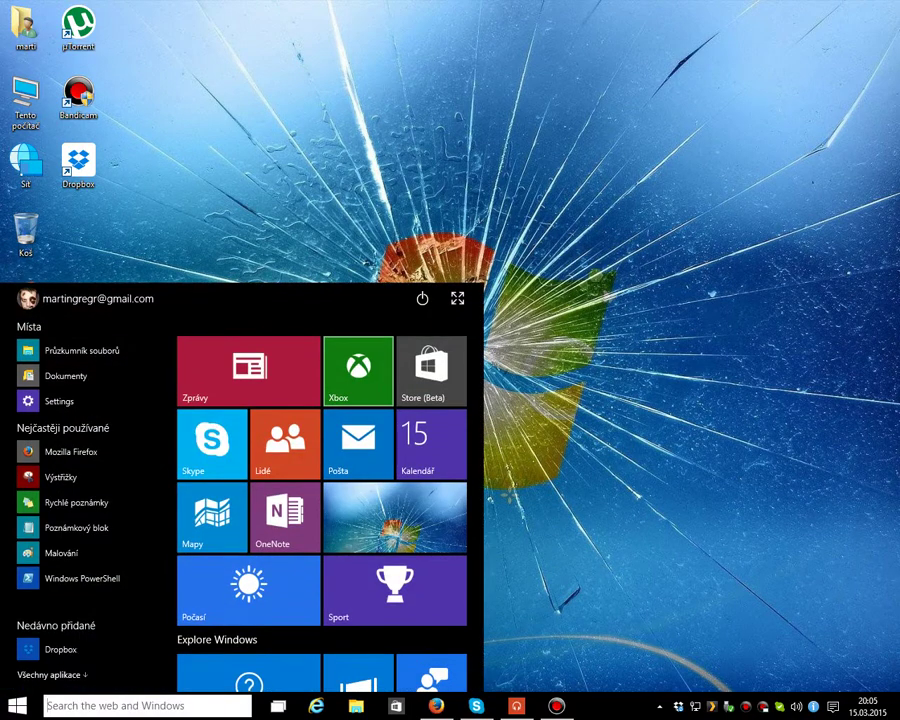
pyautogui.write('ovc')
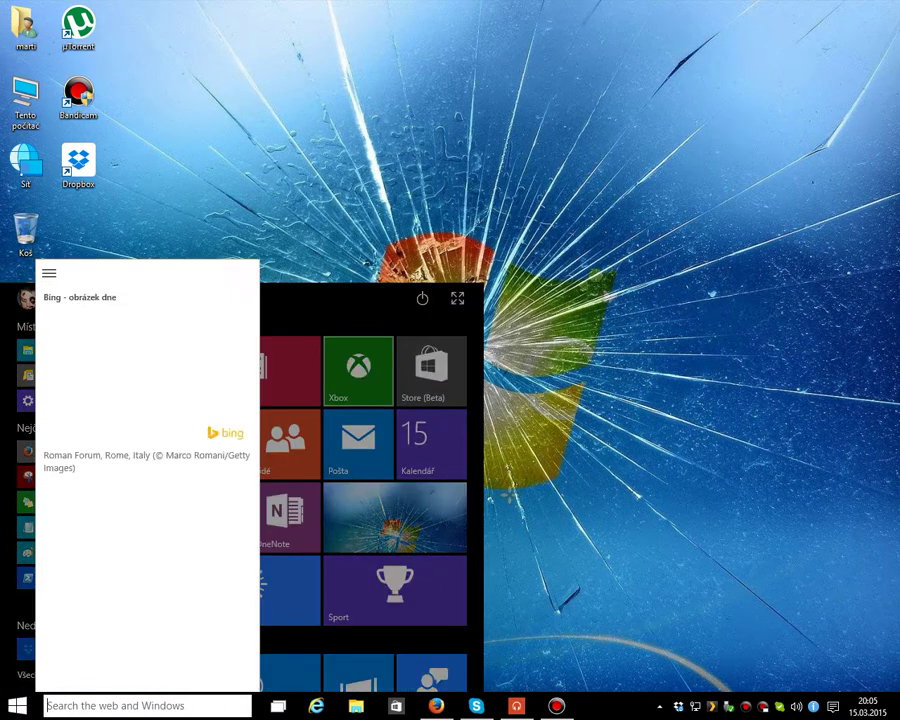
pyautogui.press('BackSpace')
pyautogui.write('l')
pyautogui.write('ací panely')
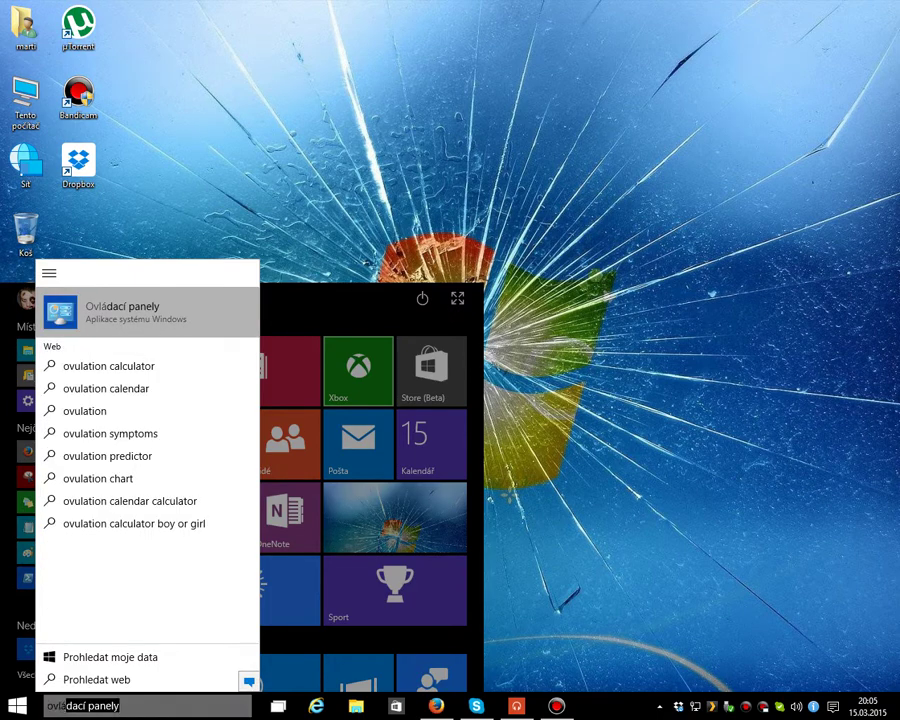
pyautogui.press('Return')
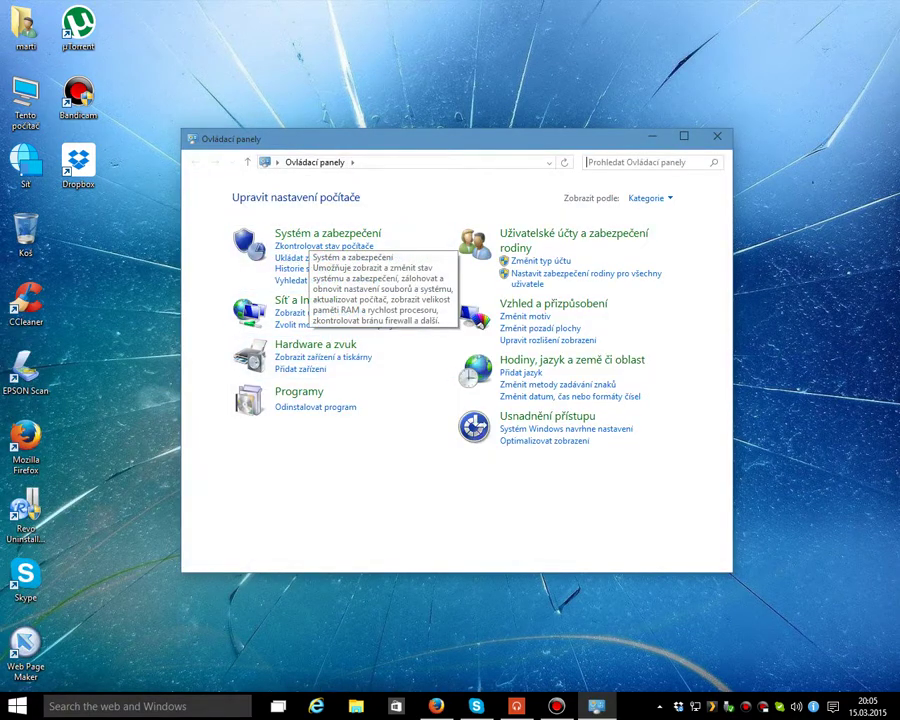
# Step: Switch Control Panel to Velké ikony, back to Kategorie, then close the window
pyautogui.click(652, 198)
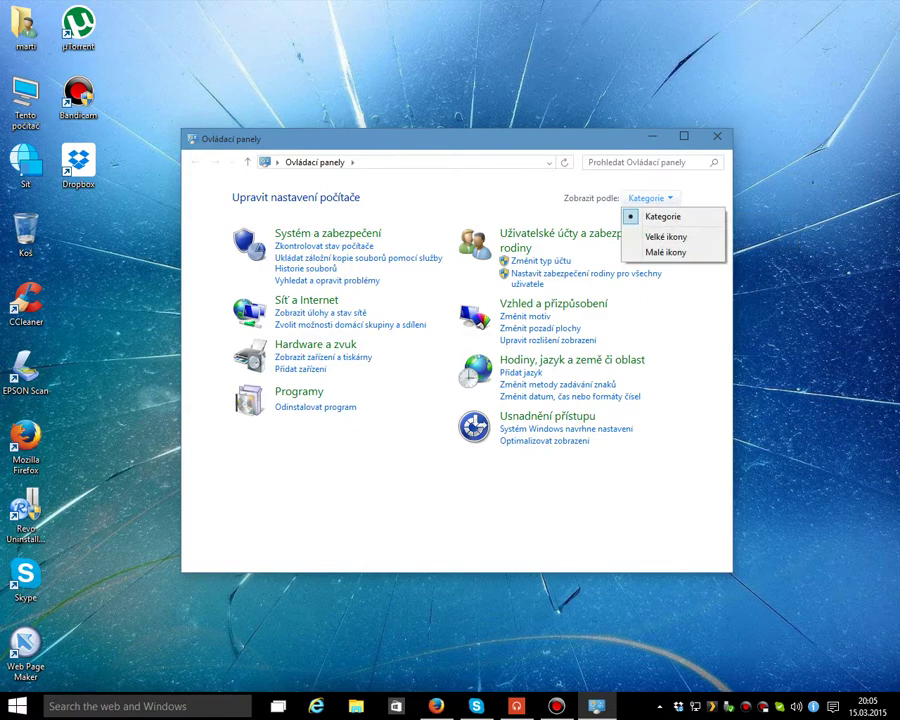
pyautogui.click(660, 232)
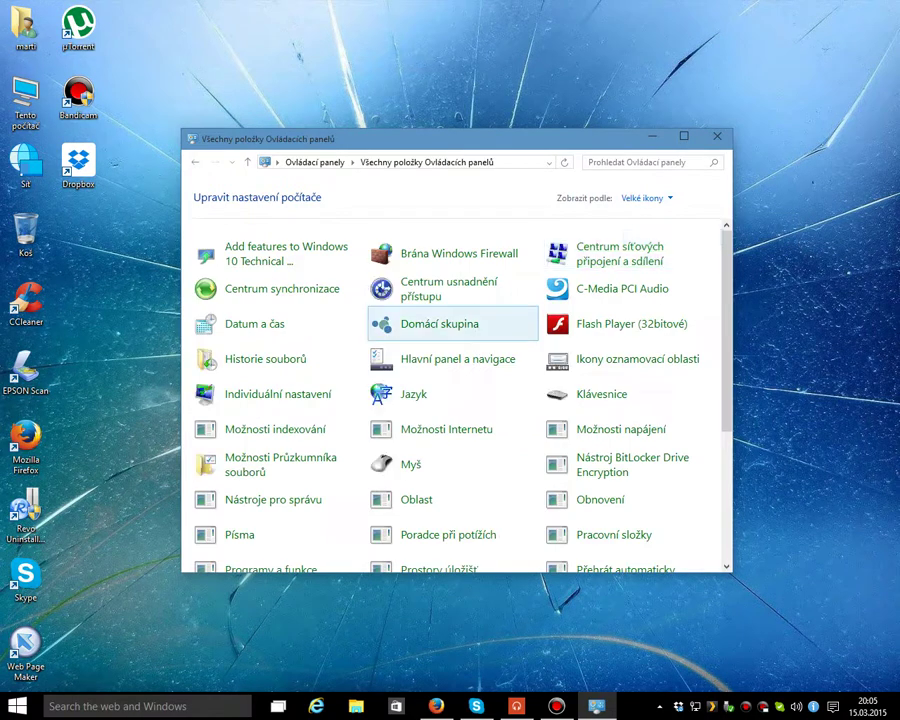
pyautogui.scroll(-2, 440, 400)
pyautogui.scroll(-2, 440, 400)
pyautogui.scroll(-2, 440, 400)
pyautogui.scroll(3, 440, 449)
pyautogui.scroll(3, 440, 449)
pyautogui.click(650, 198)
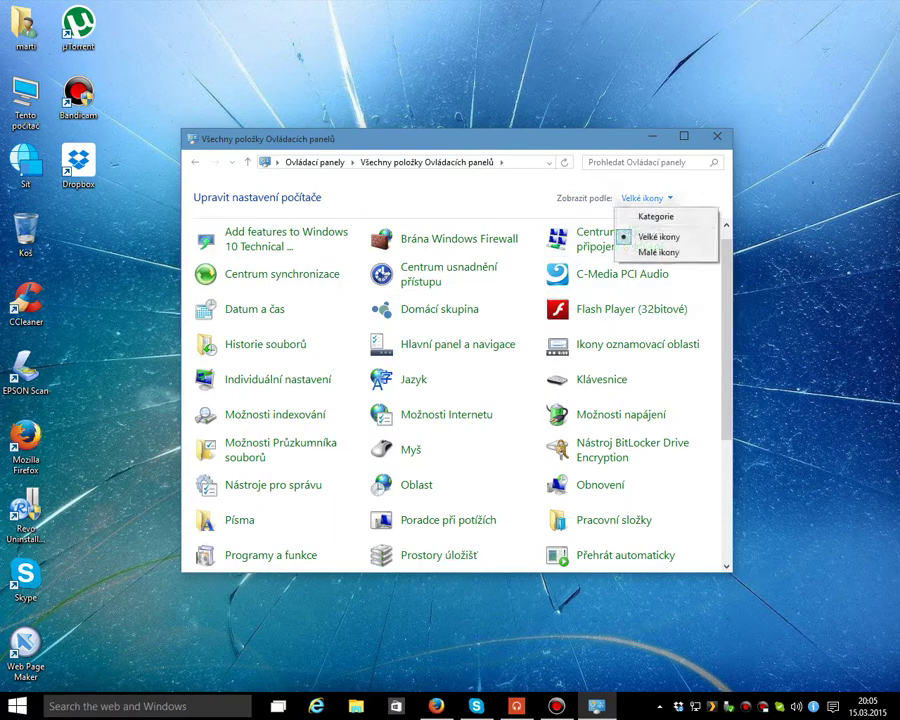
pyautogui.click(656, 217)
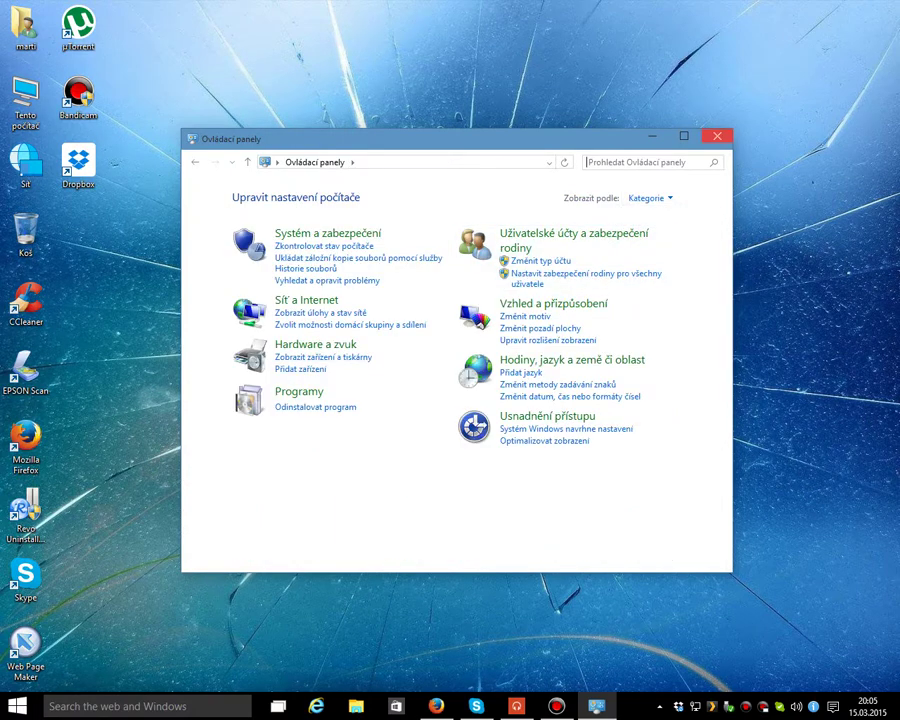
pyautogui.click(717, 136)
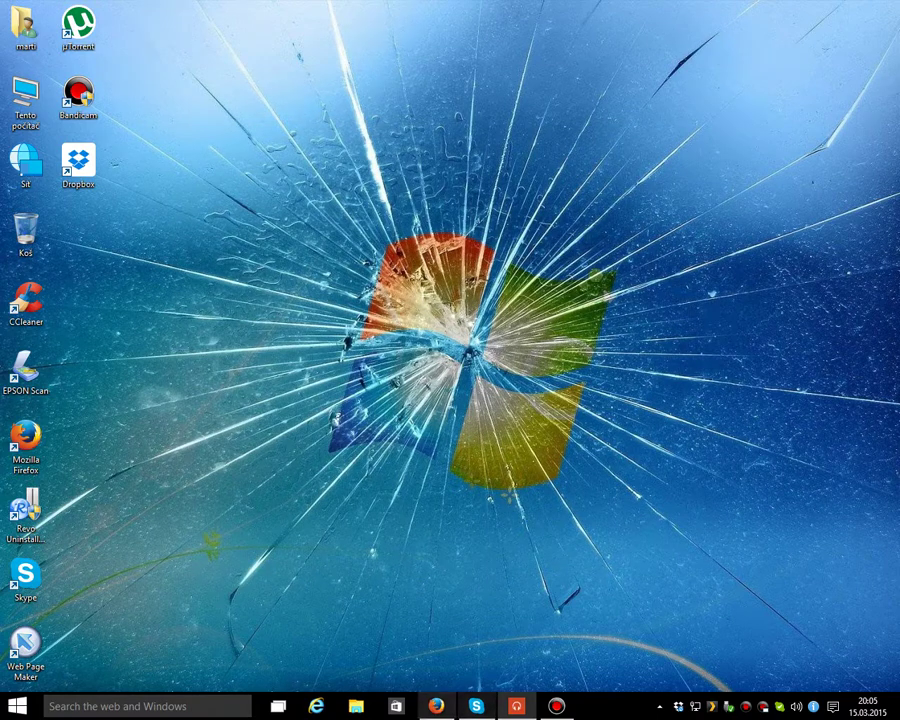
pyautogui.moveTo(476, 705)
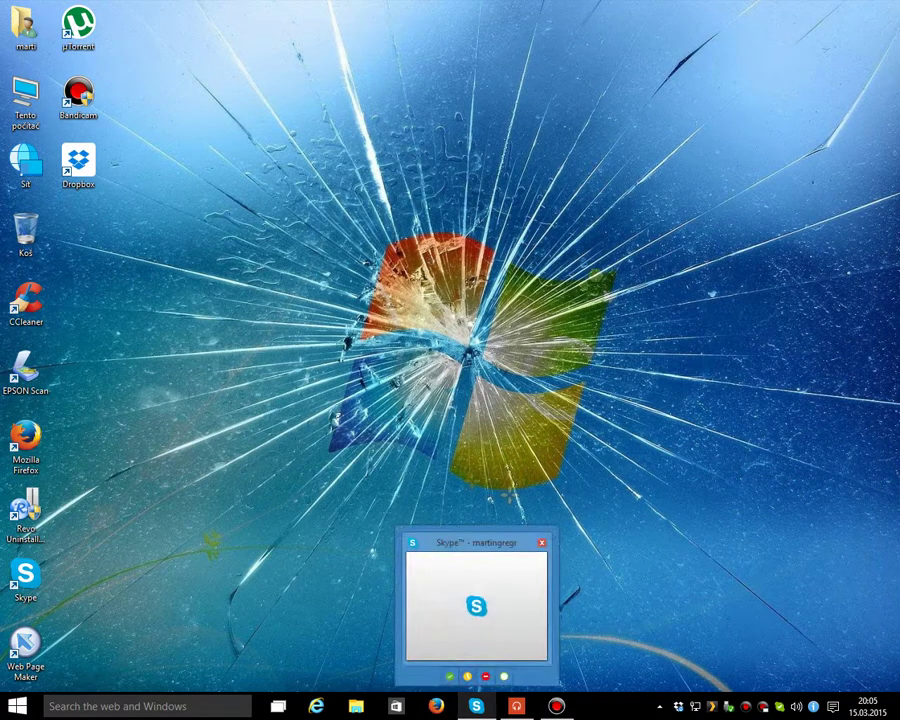
# Step: Preview open windows in Task View, exit it, and restore the Bandicam window
pyautogui.click(278, 706)
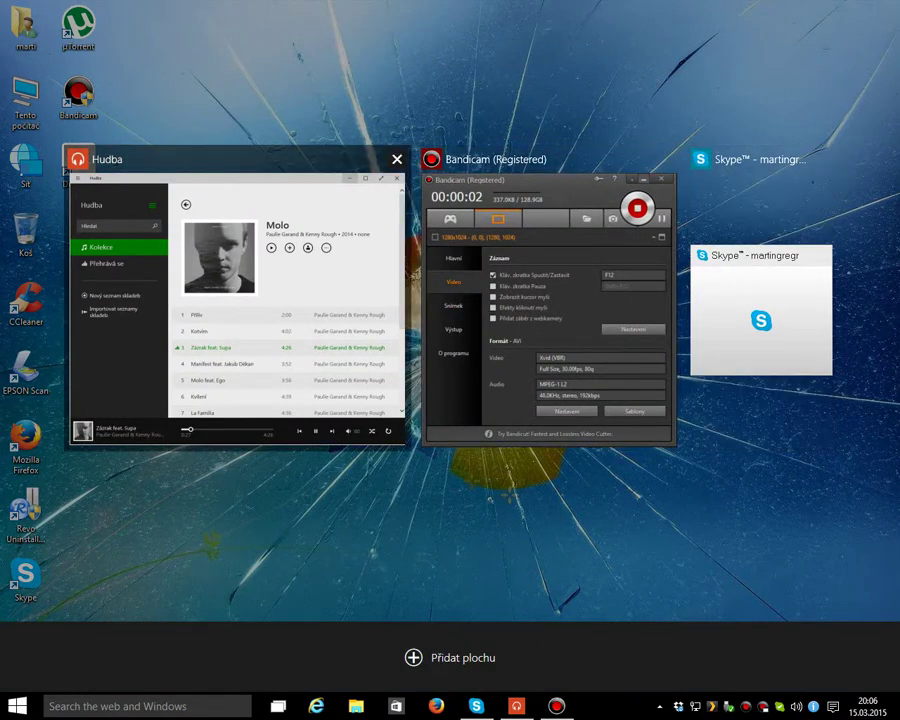
pyautogui.press('Escape')
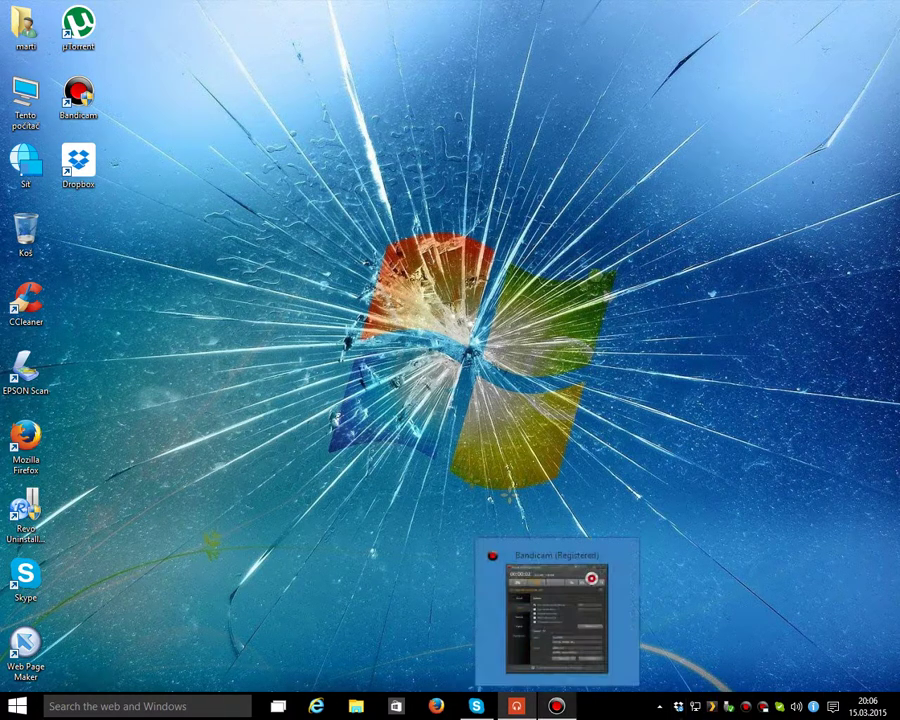
pyautogui.click(556, 706)
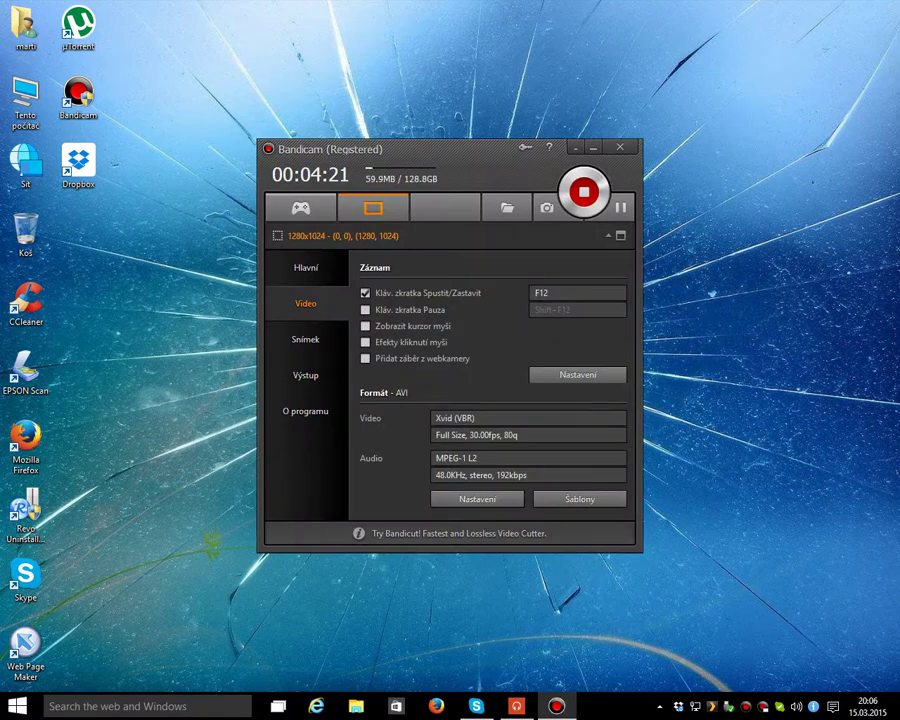